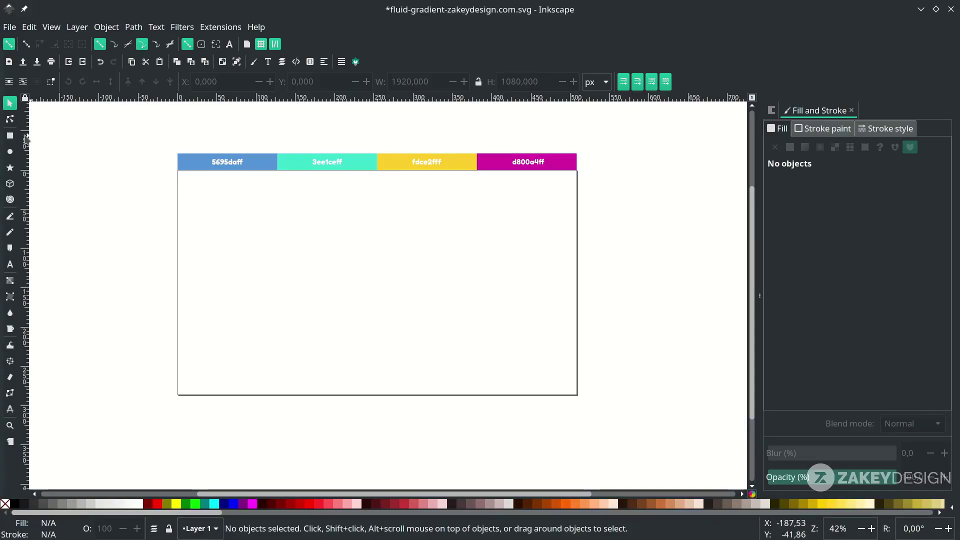
# Enable snapping to the page border and draw a 508 × 285.75 mm rectangle covering the whole page.
pyautogui.click(10, 136)
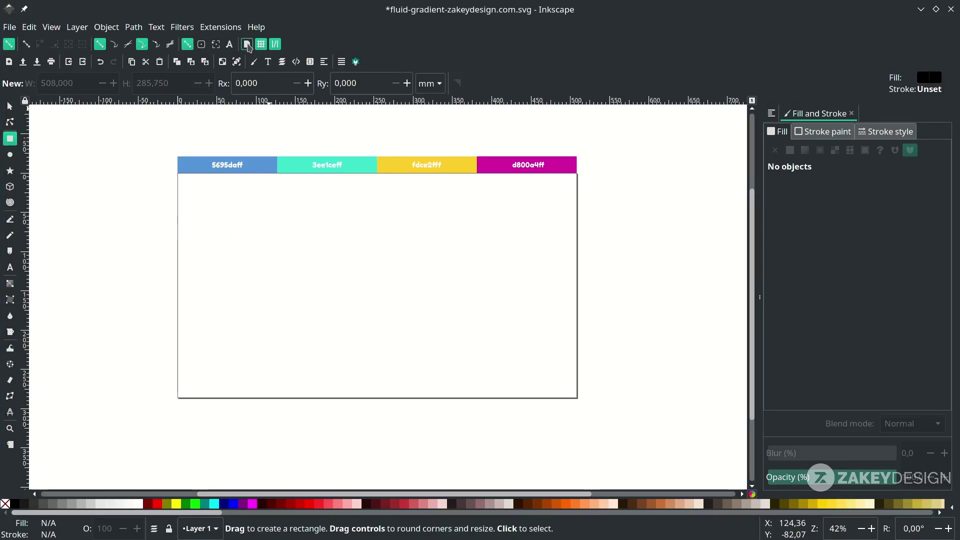
pyautogui.click(247, 44)
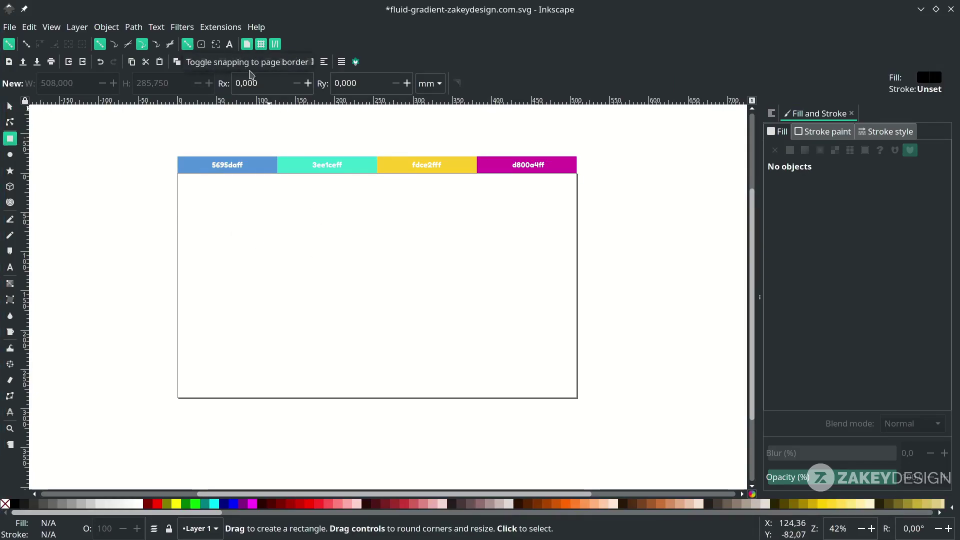
pyautogui.moveTo(177, 174)
pyautogui.mouseDown()
pyautogui.moveTo(482, 318)
pyautogui.moveTo(577, 397)
pyautogui.mouseUp()
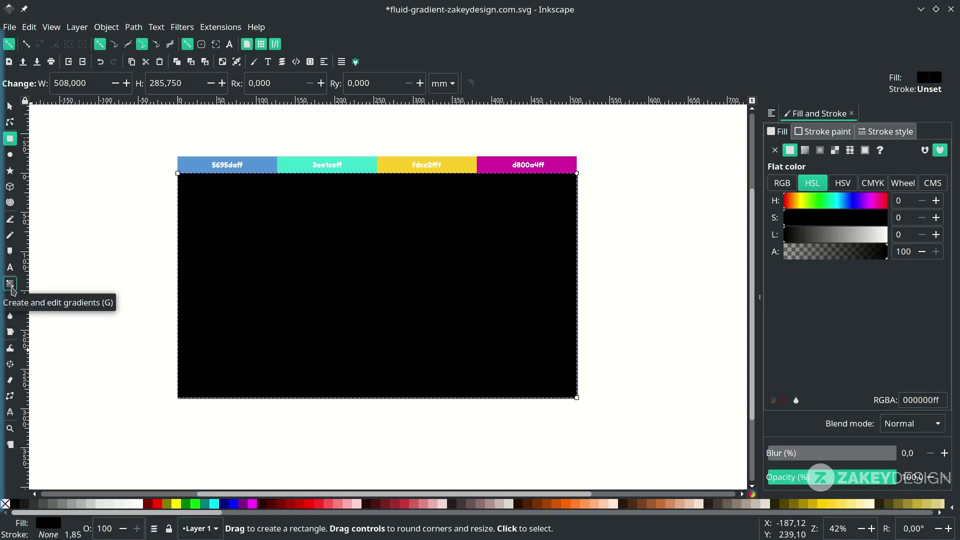
# Fill the rectangle with a diagonal linear gradient from 5695daff at the lower-left corner to 3ee1ceff at the upper-right corner.
pyautogui.click(10, 285)
pyautogui.moveTo(177, 394); pyautogui.dragTo(595, 152)
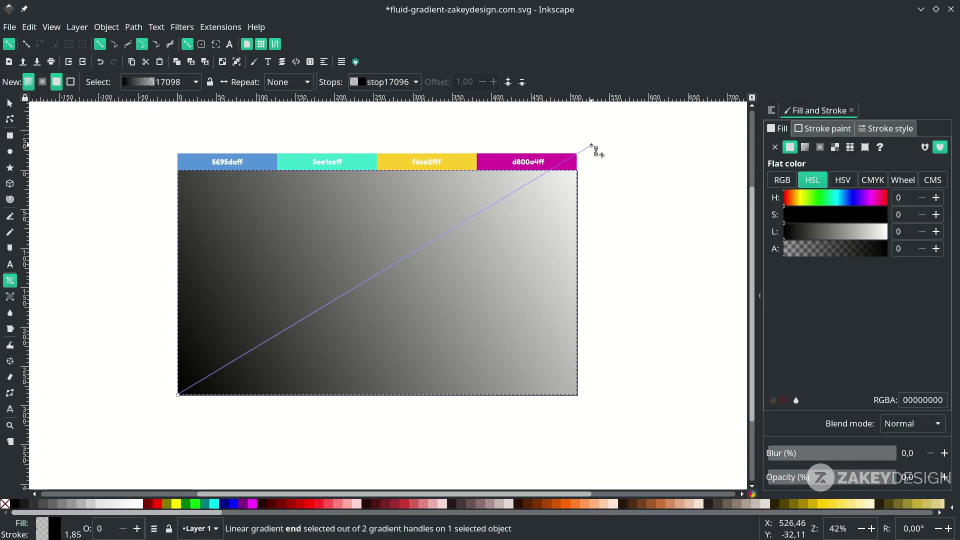
pyautogui.press('d')
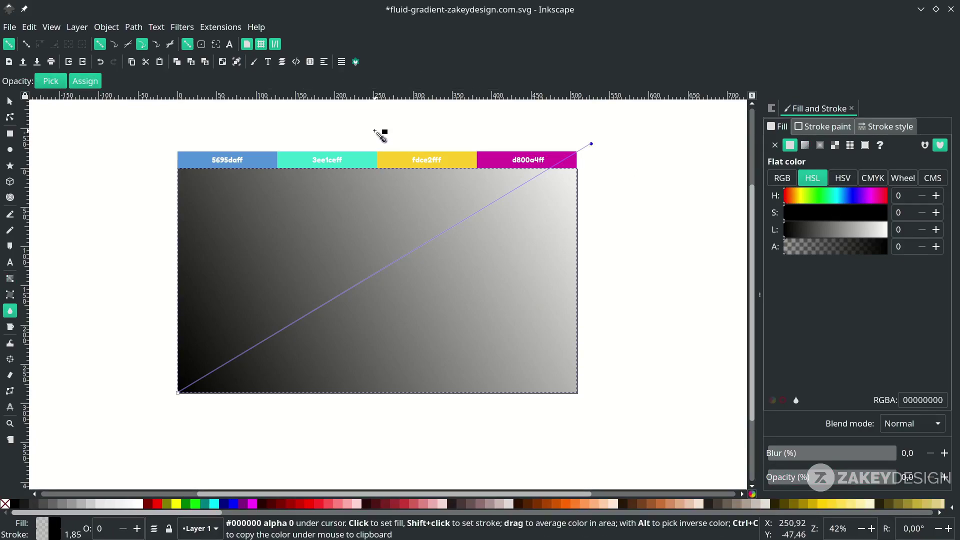
pyautogui.click(360, 163)
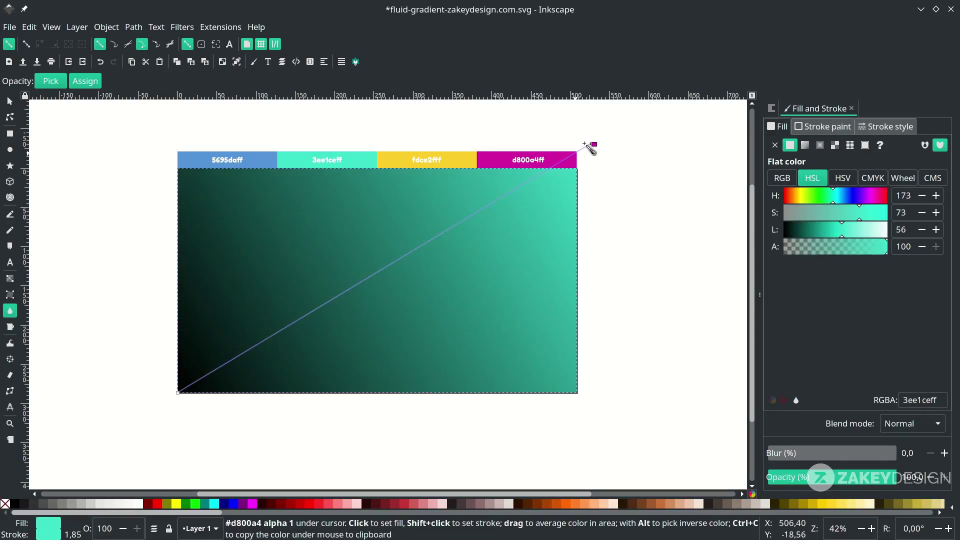
pyautogui.click(178, 395)
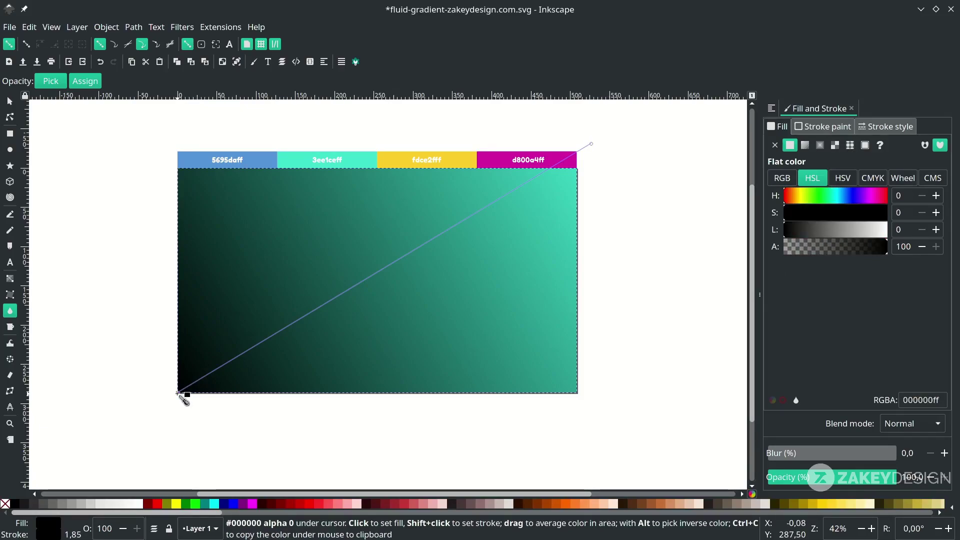
pyautogui.click(200, 158)
# Shift both ends of the rectangle's gradient inward, undo the accidental colour change at its start, and deselect the rectangle.
pyautogui.moveTo(591, 144); pyautogui.dragTo(525, 145)
pyautogui.click(178, 394)
pyautogui.hotkey('ctrl', 'z')
pyautogui.moveTo(177, 393); pyautogui.dragTo(217, 408)
pyautogui.click(525, 145)
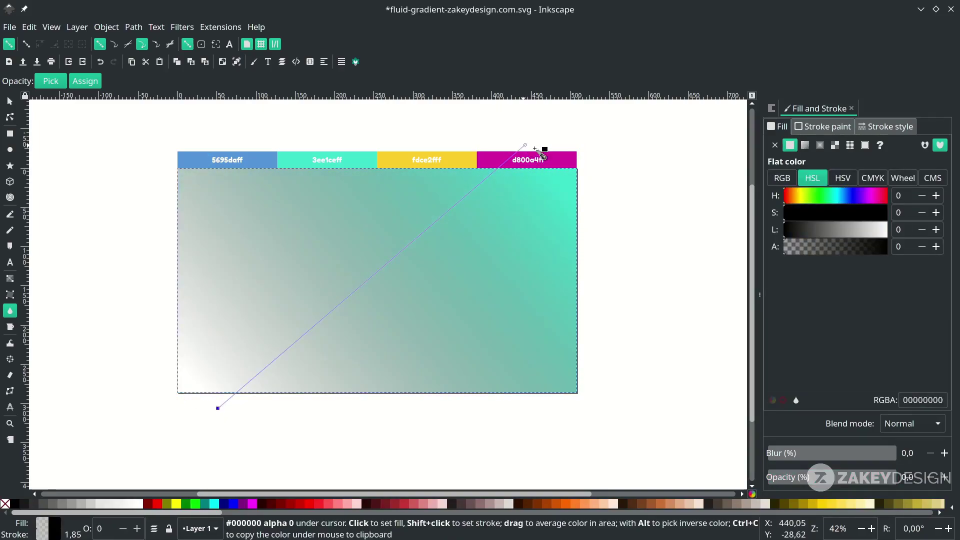
pyautogui.hotkey('ctrl', 'z')
pyautogui.press('s')
pyautogui.click(665, 337)
pyautogui.hotkey('ctrl', 's')
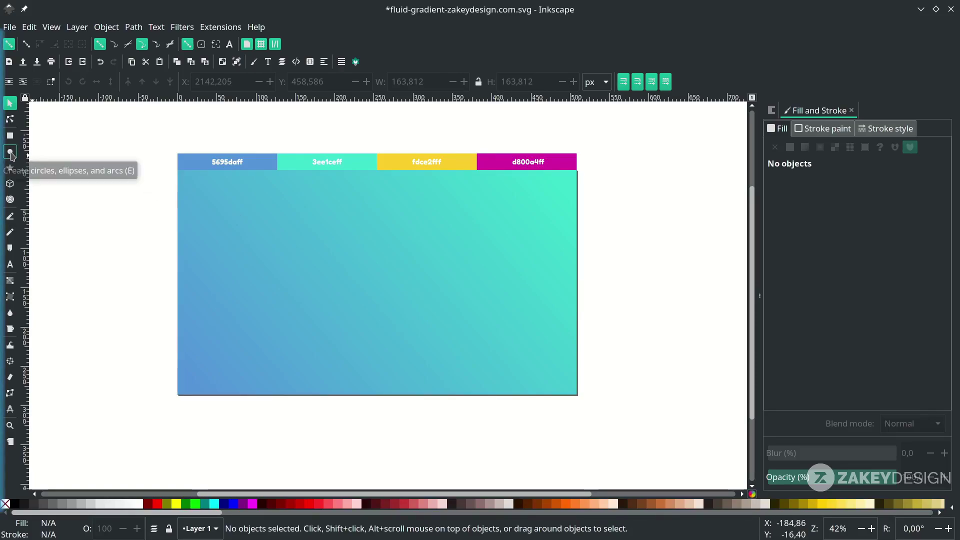
# Draw a circle of about 22.3 mm radius beside the page and apply a diagonal linear gradient to it.
pyautogui.click(10, 154)
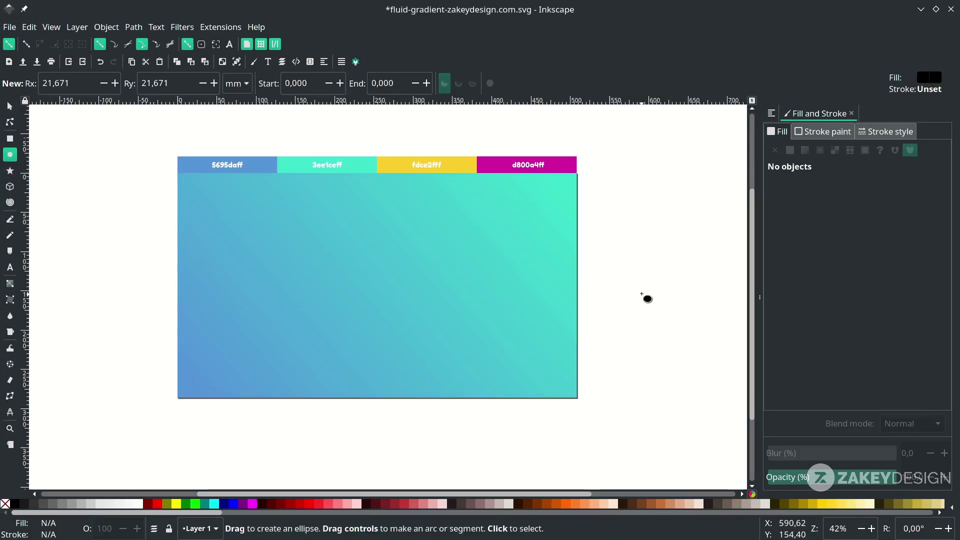
pyautogui.moveTo(642, 289); pyautogui.dragTo(660, 306)
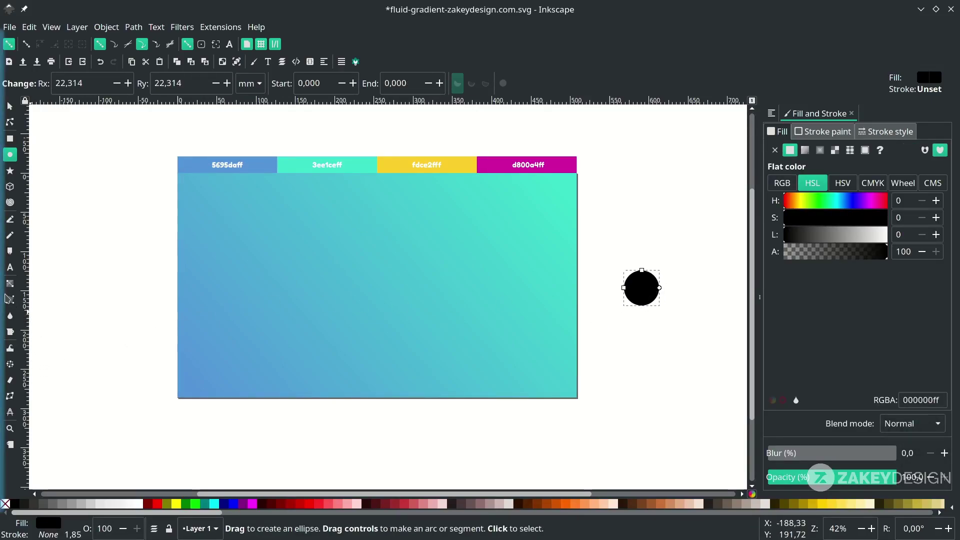
pyautogui.click(11, 286)
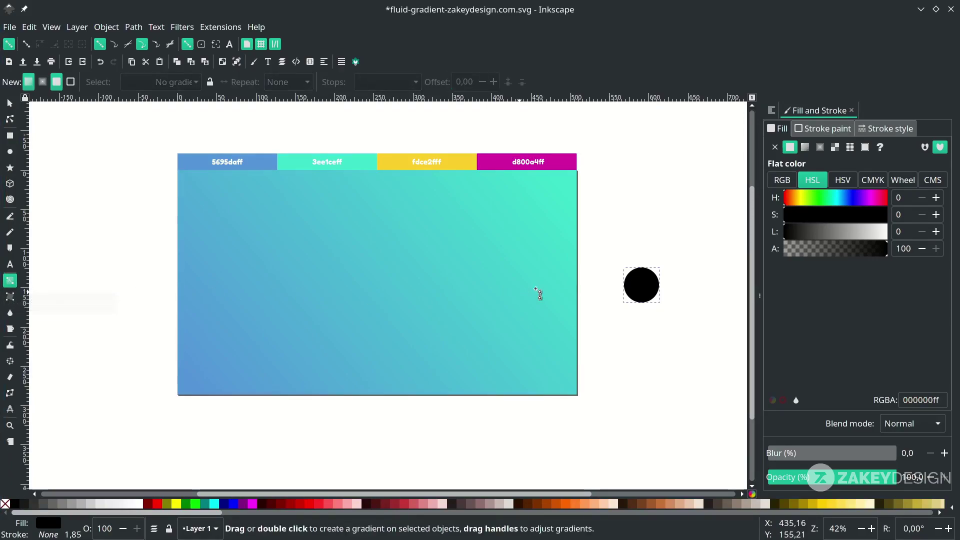
pyautogui.moveTo(637, 272); pyautogui.dragTo(661, 315)
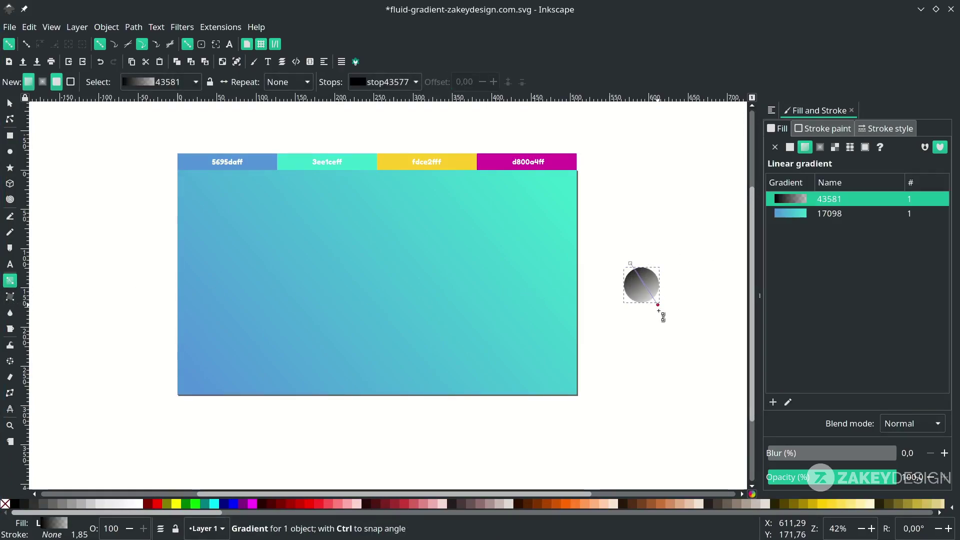
pyautogui.click(659, 314)
pyautogui.hotkey('ctrl', 'z')
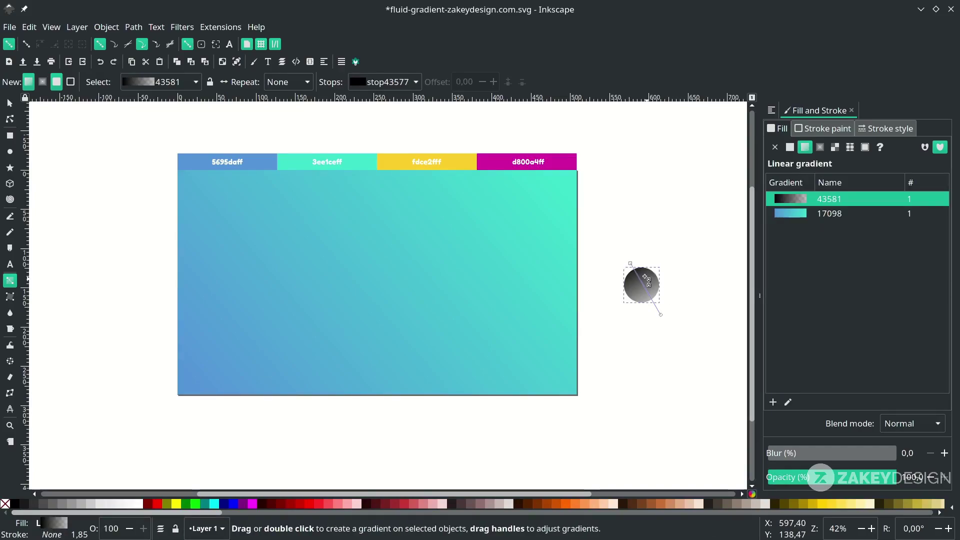
# Colour the circle's gradient from fdce2fff at its start to d800a4ff at its end, and pull both ends closer to the circle.
pyautogui.click(629, 263)
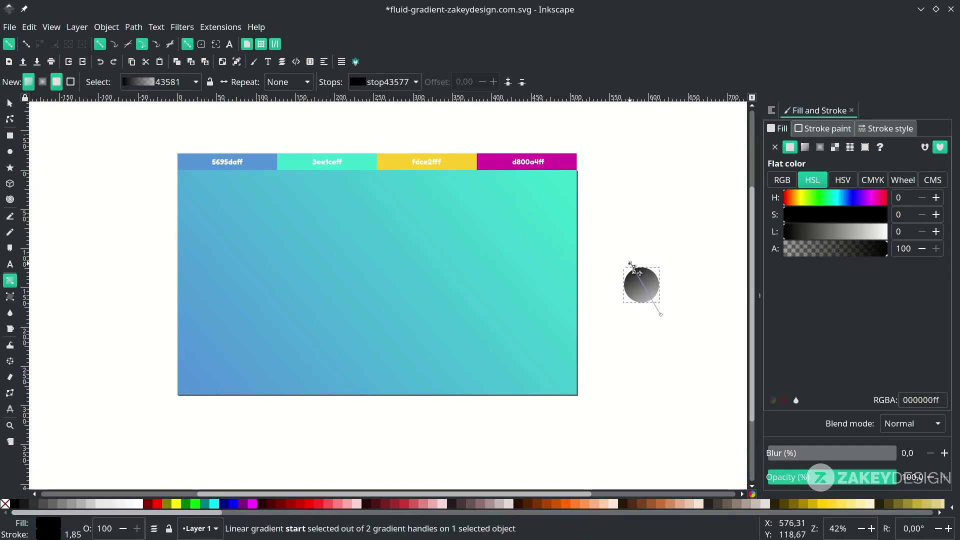
pyautogui.press('n')
pyautogui.press('d')
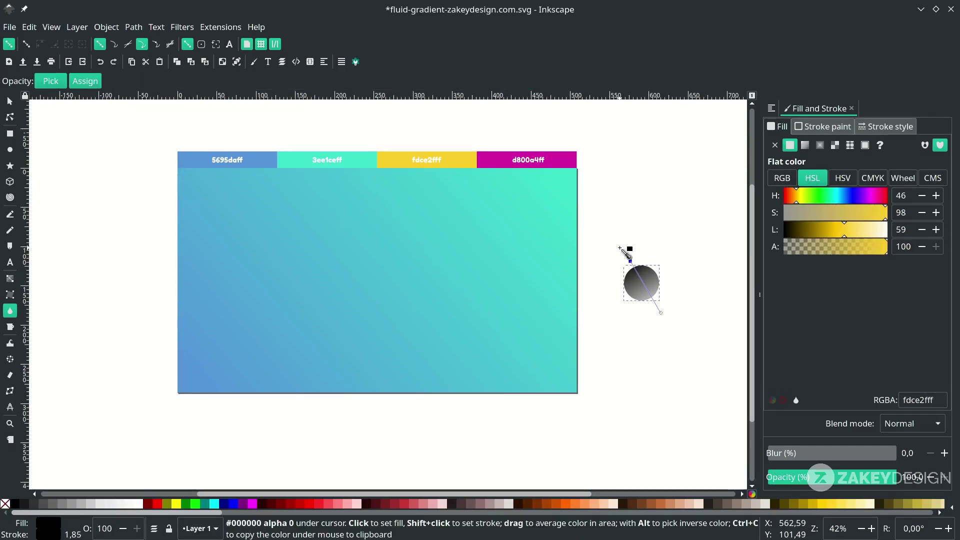
pyautogui.click(462, 160)
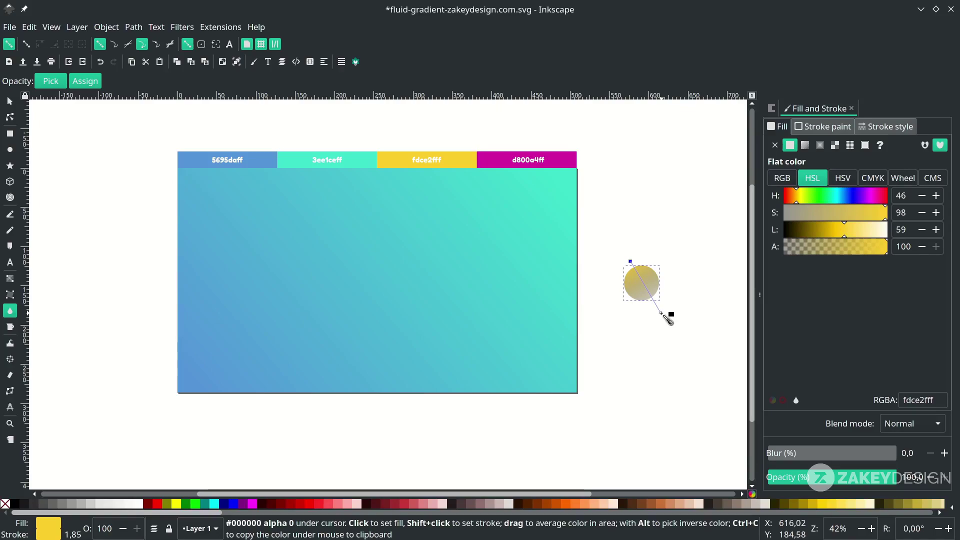
pyautogui.click(662, 313)
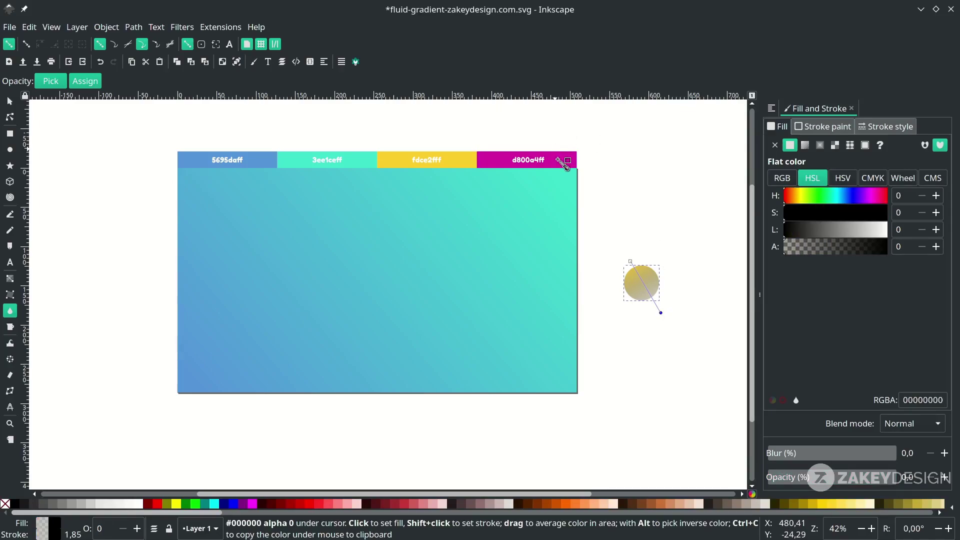
pyautogui.click(563, 161)
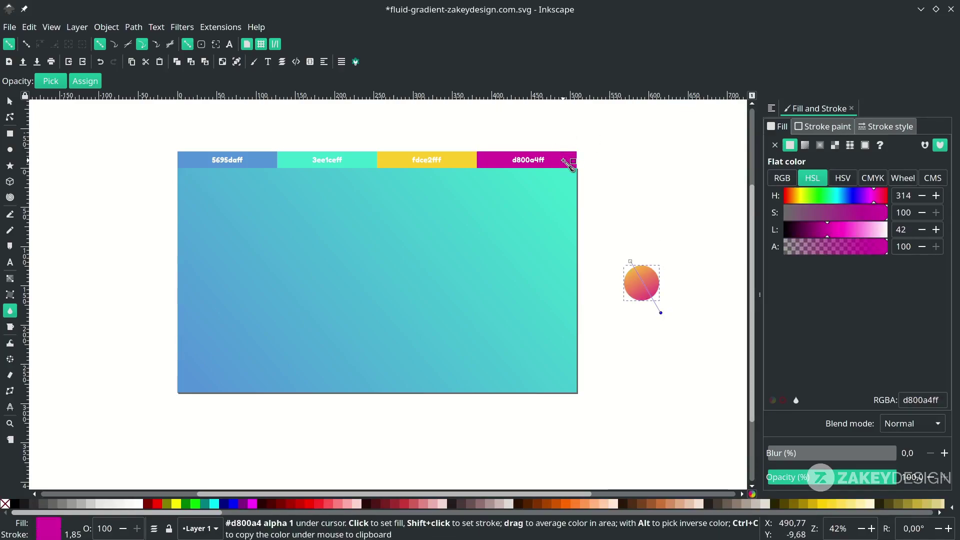
pyautogui.moveTo(631, 261); pyautogui.dragTo(636, 271)
pyautogui.moveTo(661, 313); pyautogui.dragTo(652, 302)
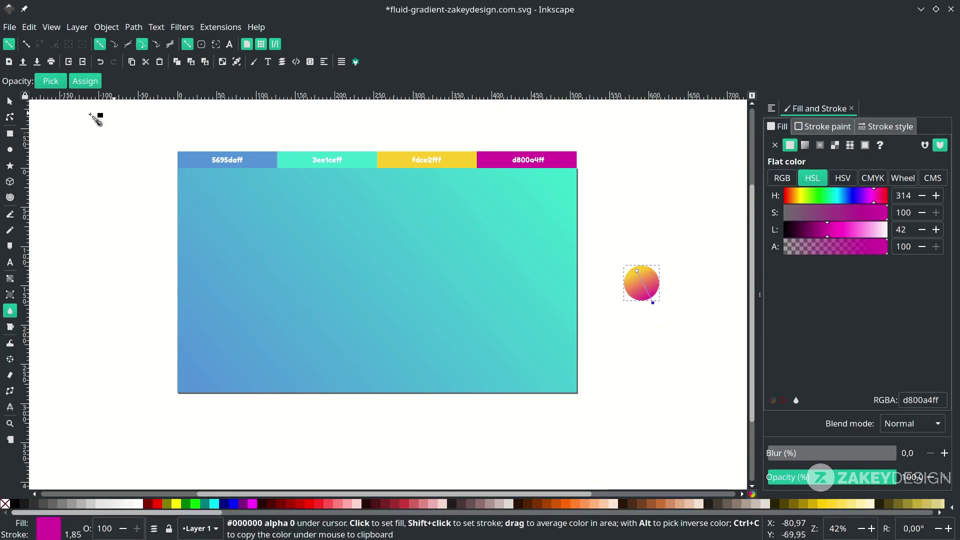
# Scale the gradient circle down uniformly to about 114 px wide and save the document.
pyautogui.click(9, 101)
pyautogui.click(634, 316)
pyautogui.click(641, 291)
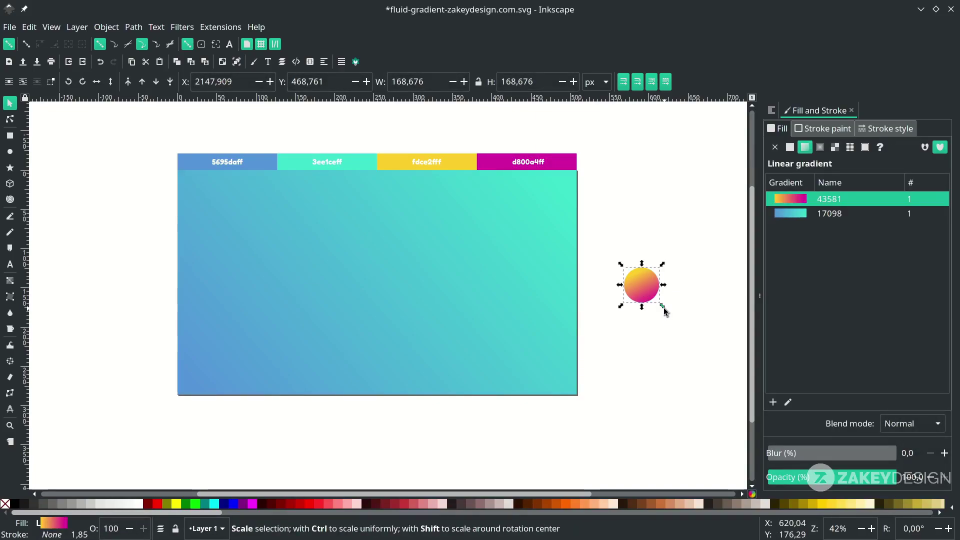
pyautogui.moveTo(665, 310); pyautogui.dragTo(659, 302)
pyautogui.click(629, 298)
pyautogui.hotkey('ctrl', 's')
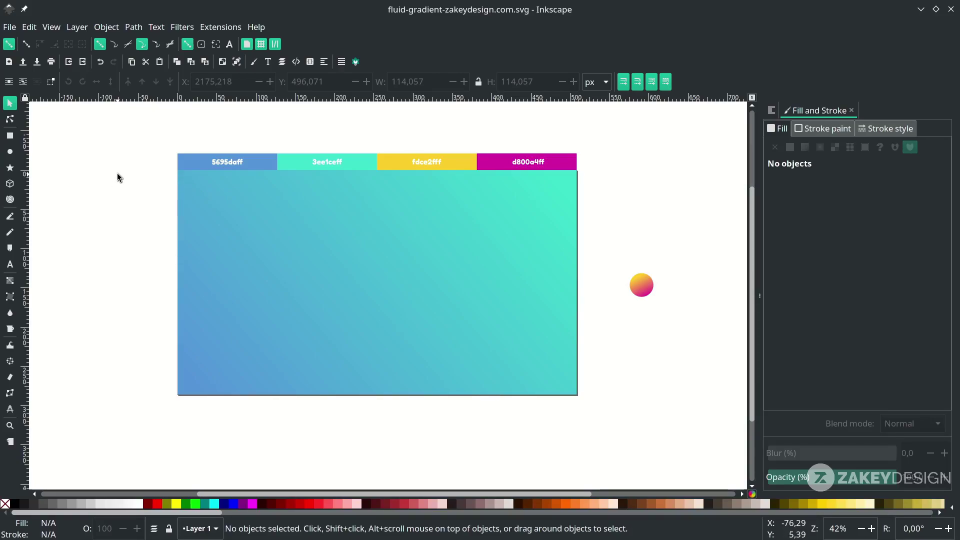
# Draw an S-shaped curve from beyond the page's upper-left corner through its middle to beyond the lower-right corner.
pyautogui.press('b')
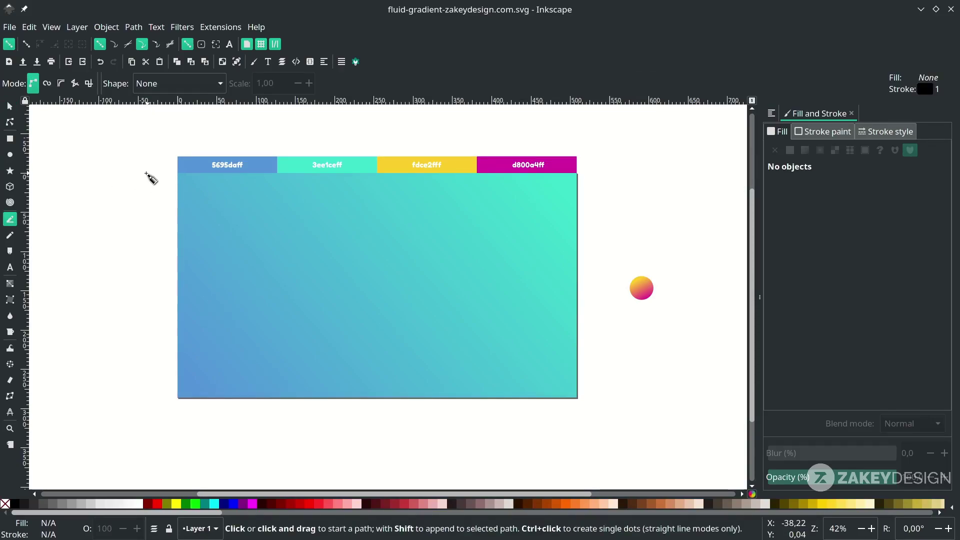
pyautogui.click(140, 174)
pyautogui.moveTo(383, 272); pyautogui.dragTo(427, 373)
pyautogui.moveTo(664, 401); pyautogui.dragTo(777, 391)
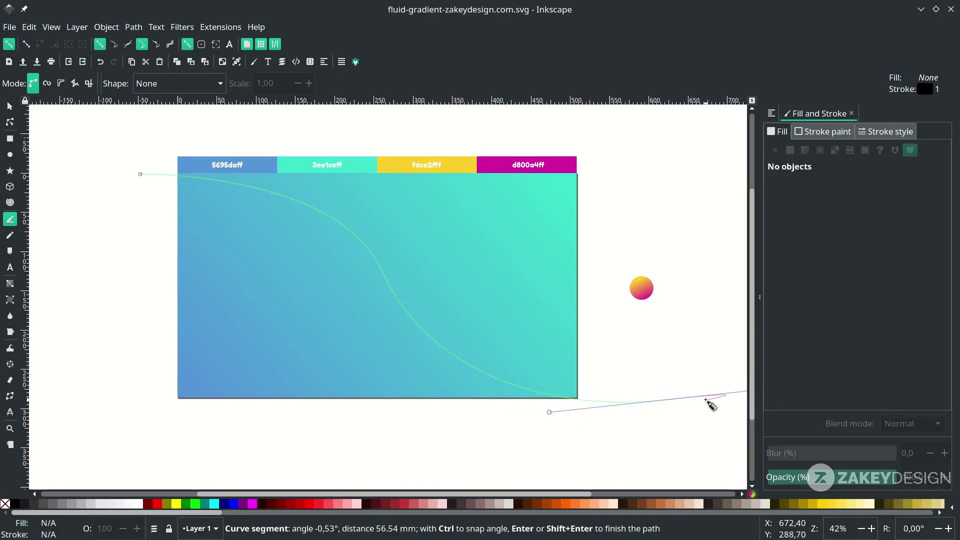
pyautogui.press('Return')
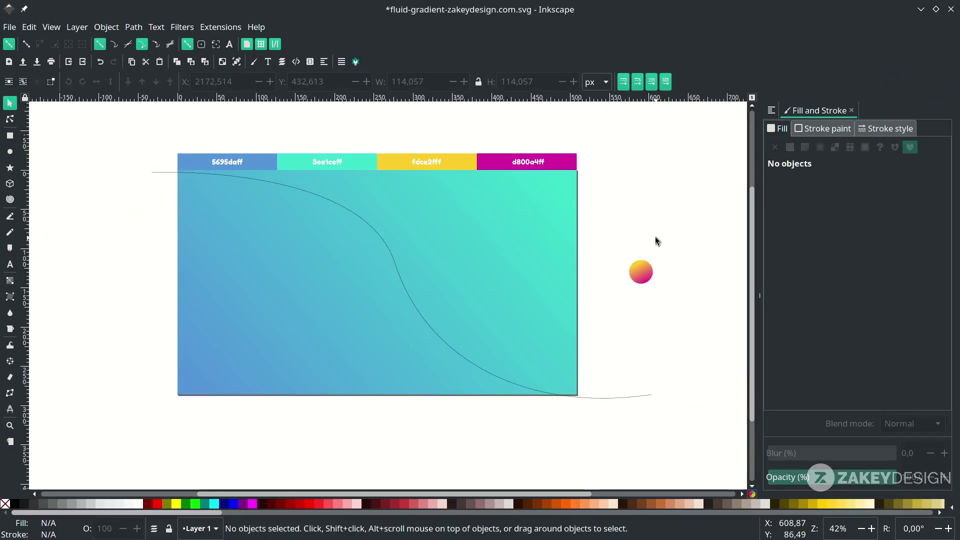
# Convert the gradient circle to a path with Object to Path.
pyautogui.moveTo(637, 272); pyautogui.dragTo(637, 394)
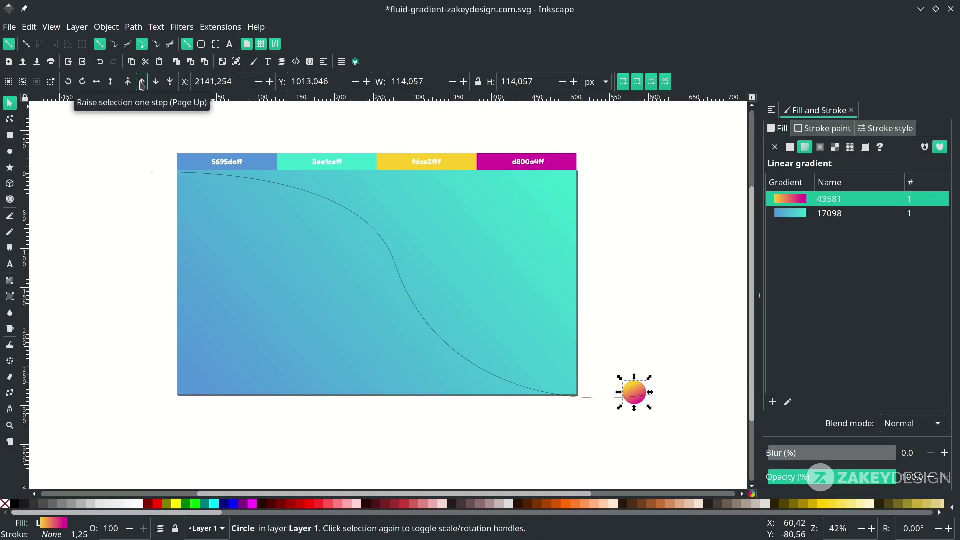
pyautogui.hotkey('ctrl', 'z')
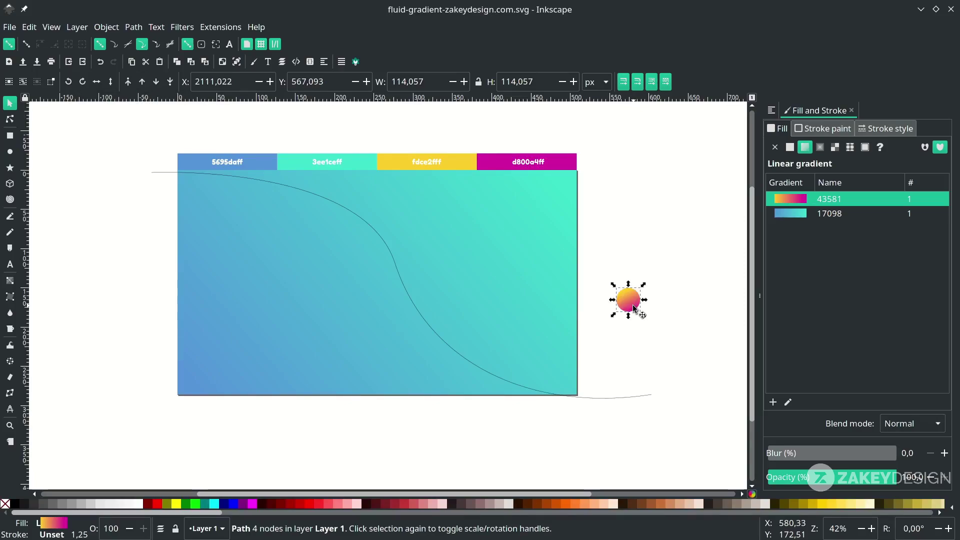
pyautogui.click(134, 27)
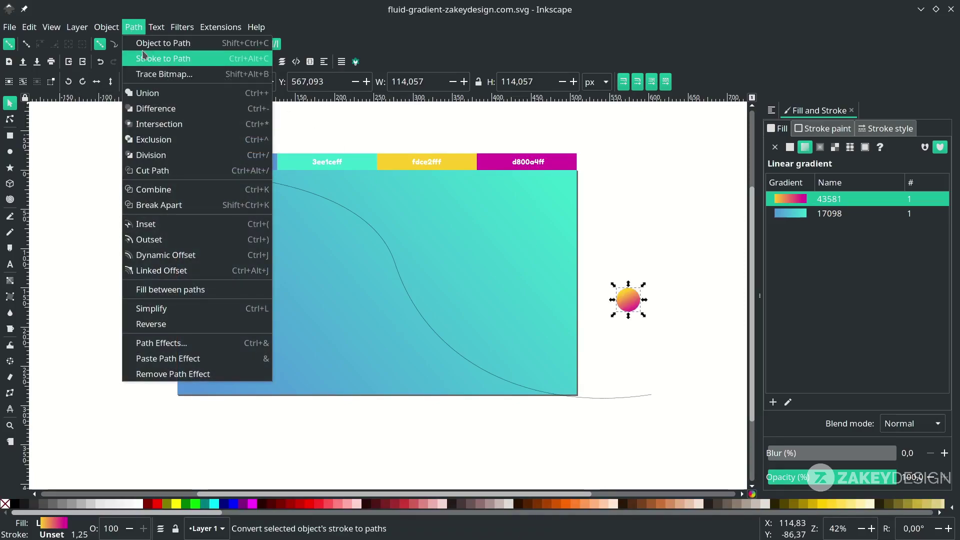
pyautogui.click(144, 48)
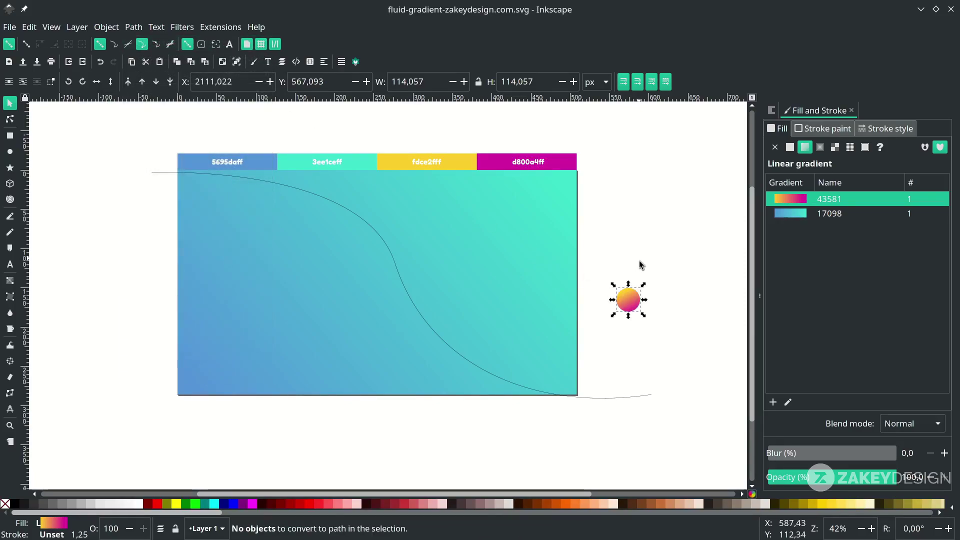
pyautogui.click(594, 284)
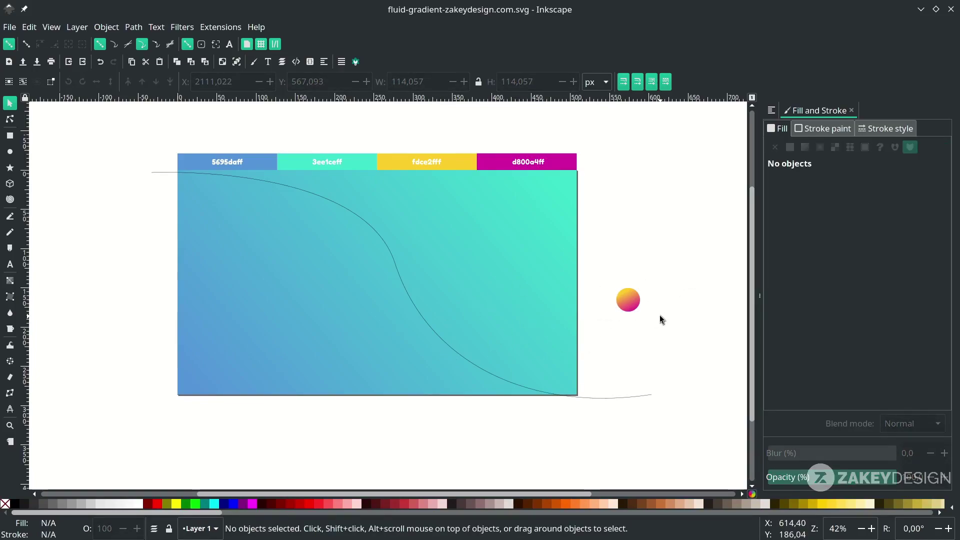
# Open the Scatter extension for the gradient circle and the S-shaped curve, keeping the original pattern Cloned and group members picked Randomly.
pyautogui.click(630, 303)
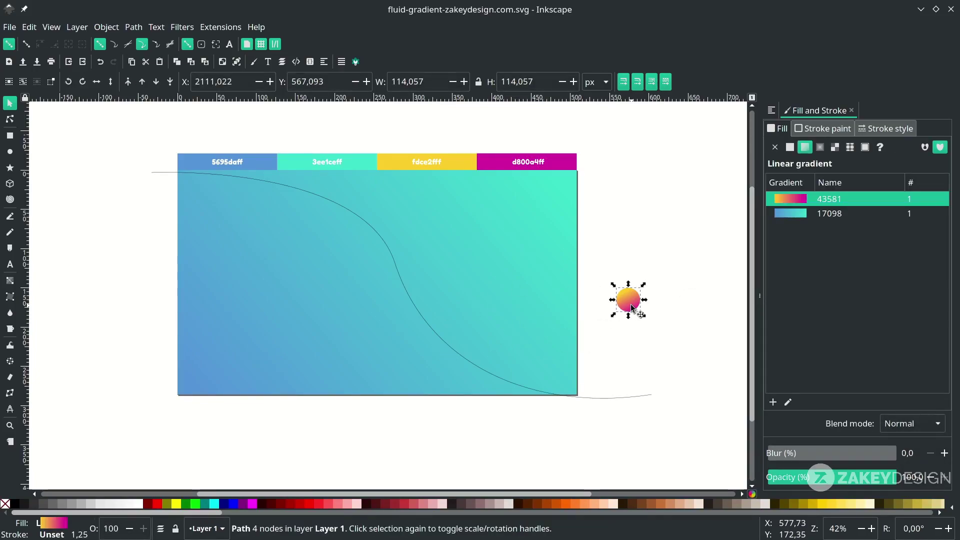
pyautogui.keyDown('shift'); pyautogui.click(596, 397); pyautogui.keyUp('shift')
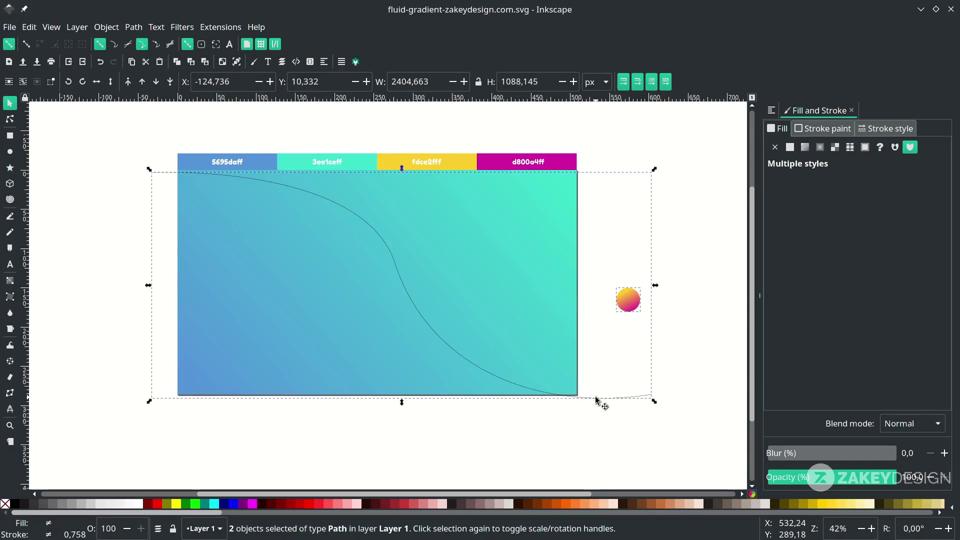
pyautogui.click(220, 27)
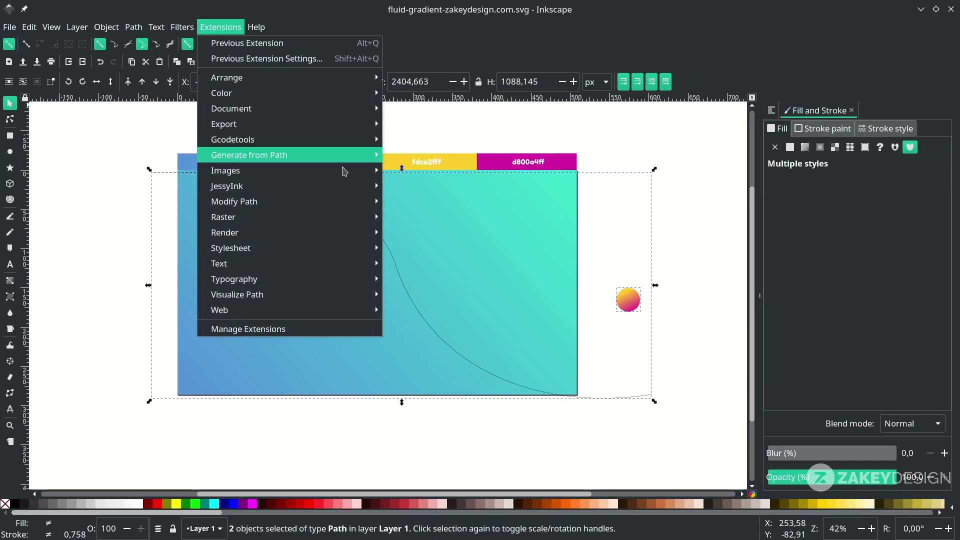
pyautogui.moveTo(349, 159)
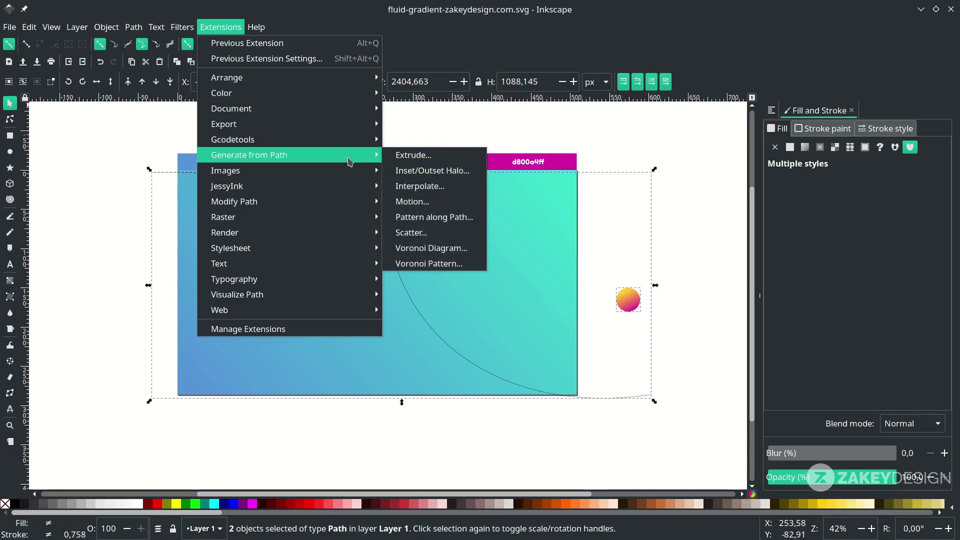
pyautogui.click(428, 235)
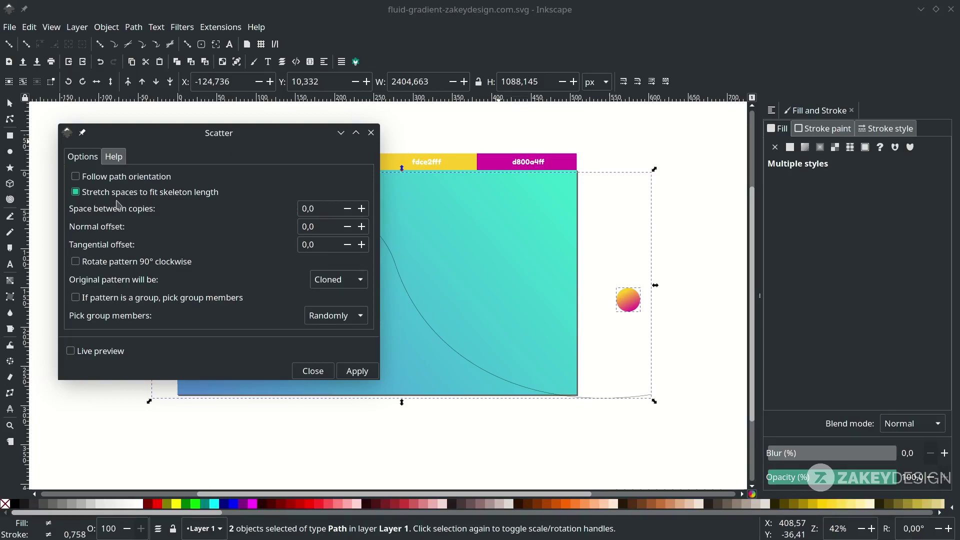
pyautogui.click(353, 287)
pyautogui.click(345, 279)
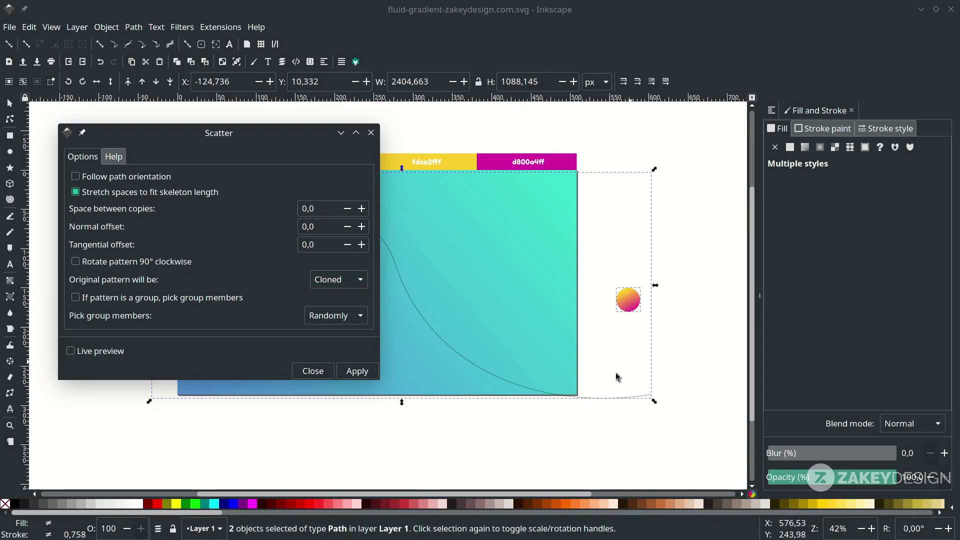
pyautogui.click(346, 316)
pyautogui.click(325, 315)
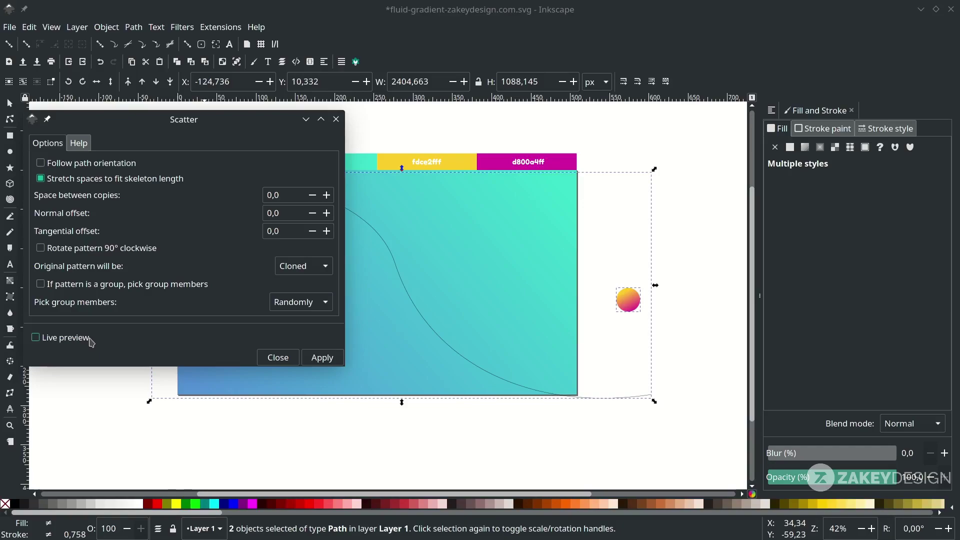
# Try a space between copies of -30,6 with the scatter's live preview on.
pyautogui.click(36, 337)
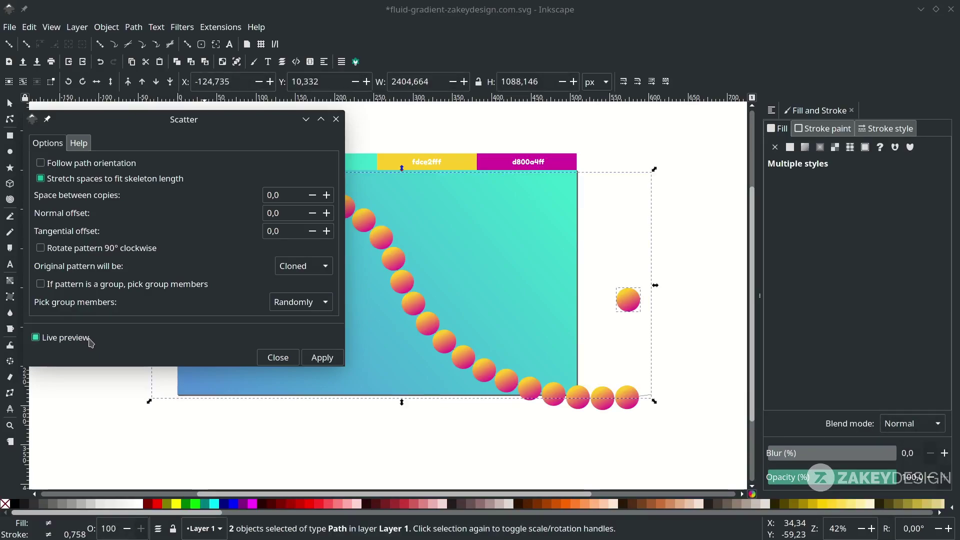
pyautogui.click(313, 196)
pyautogui.click(312, 196)
pyautogui.click(312, 200)
pyautogui.click(312, 200)
pyautogui.click(313, 199)
pyautogui.click(313, 195)
pyautogui.click(312, 196)
pyautogui.click(312, 195)
pyautogui.click(313, 196)
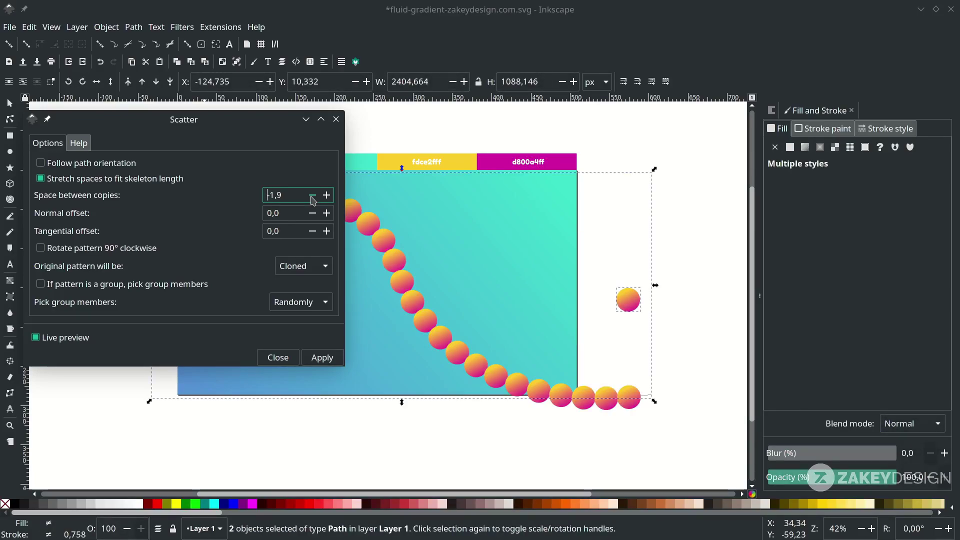
pyautogui.click(313, 196)
pyautogui.click(312, 197)
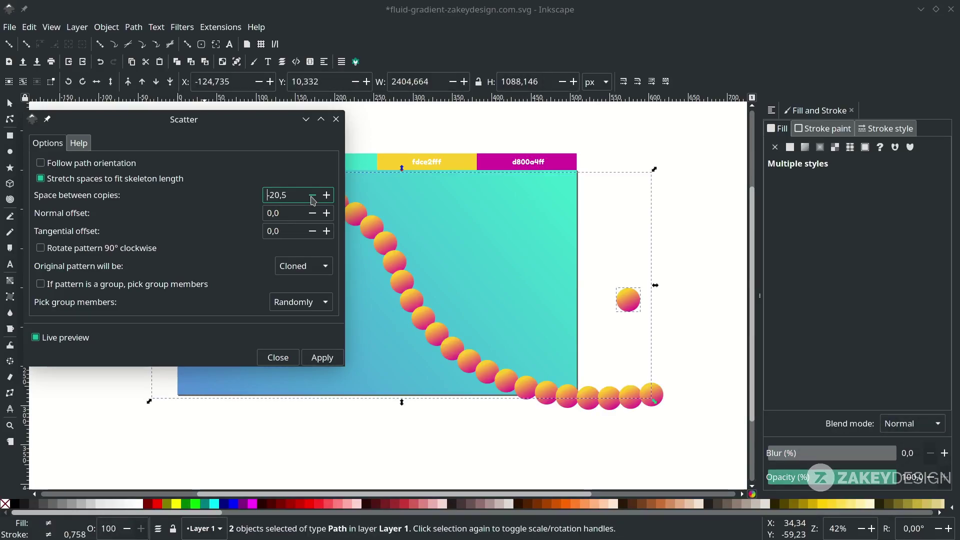
pyautogui.click(312, 196)
pyautogui.click(313, 196)
pyautogui.click(313, 197)
pyautogui.click(312, 197)
pyautogui.click(312, 197)
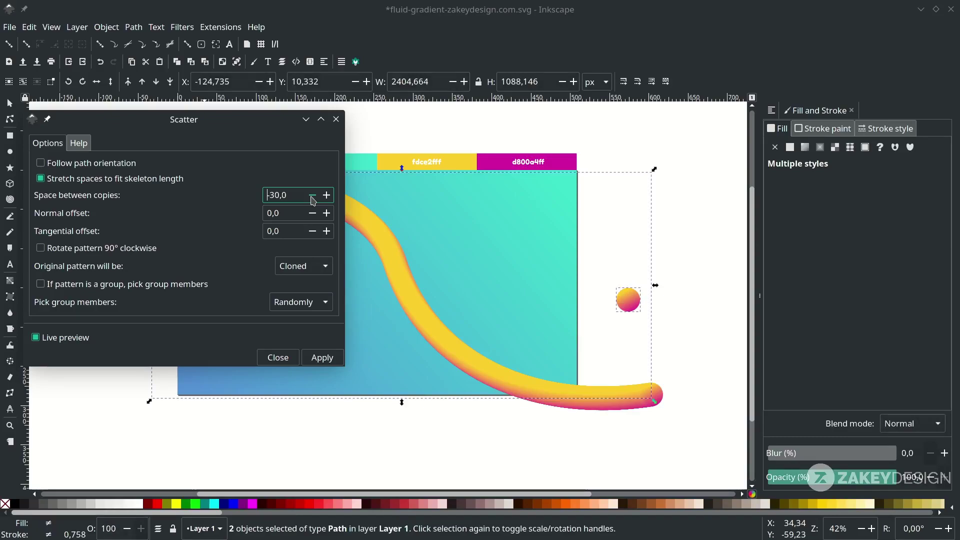
pyautogui.moveTo(312, 200); pyautogui.dragTo(313, 200)
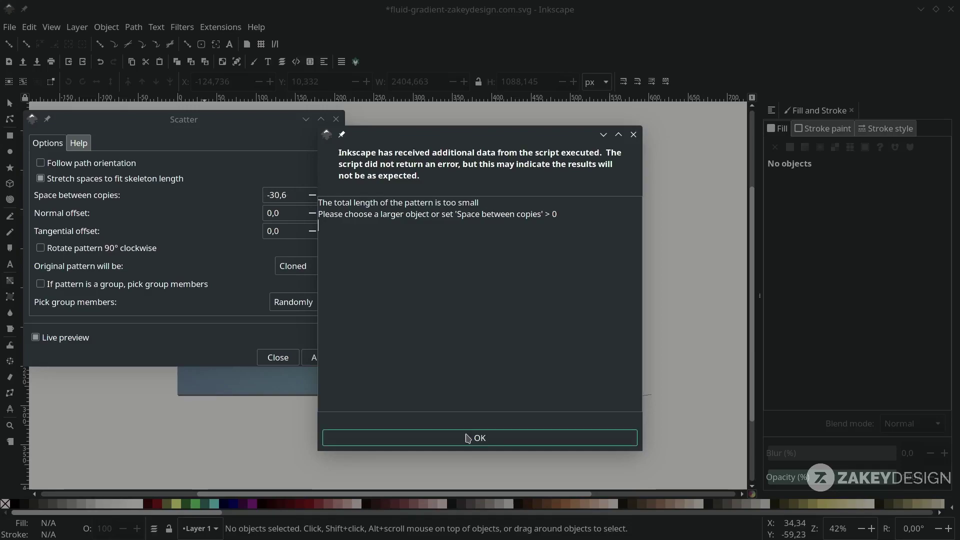
pyautogui.click(468, 438)
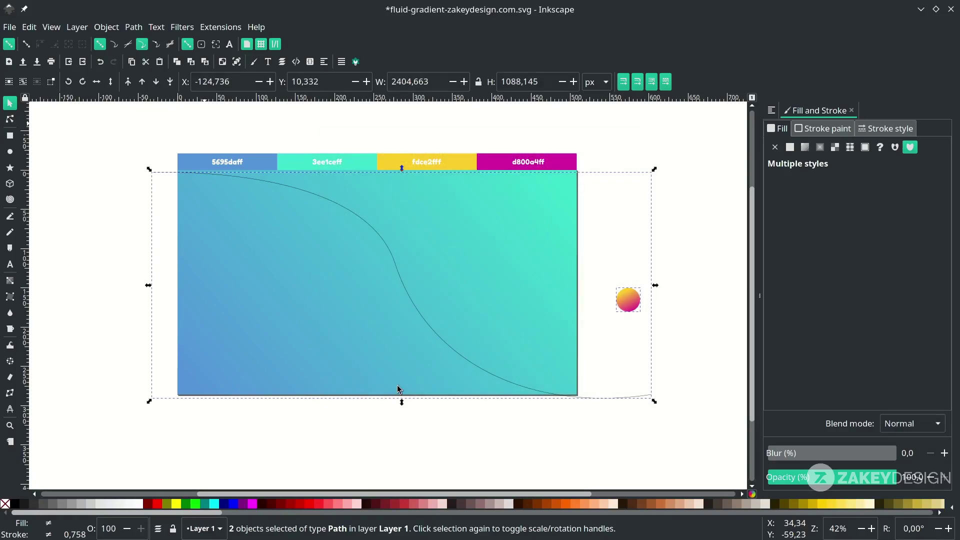
# Scatter the gradient circle along the S-shaped curve with a space between copies of -29,6.
pyautogui.click(220, 27)
pyautogui.moveTo(250, 155)
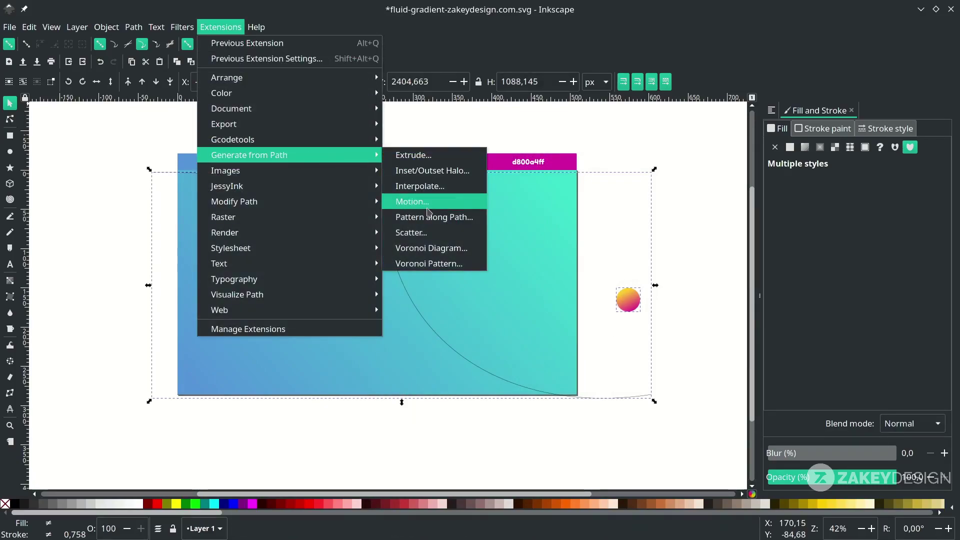
pyautogui.click(428, 233)
pyautogui.click(623, 229)
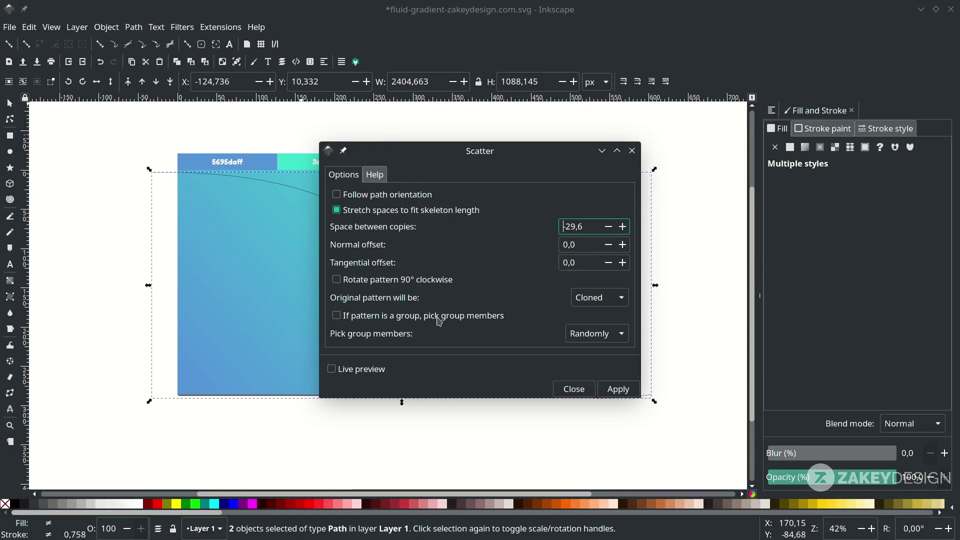
pyautogui.click(352, 370)
pyautogui.moveTo(445, 152); pyautogui.dragTo(196, 143)
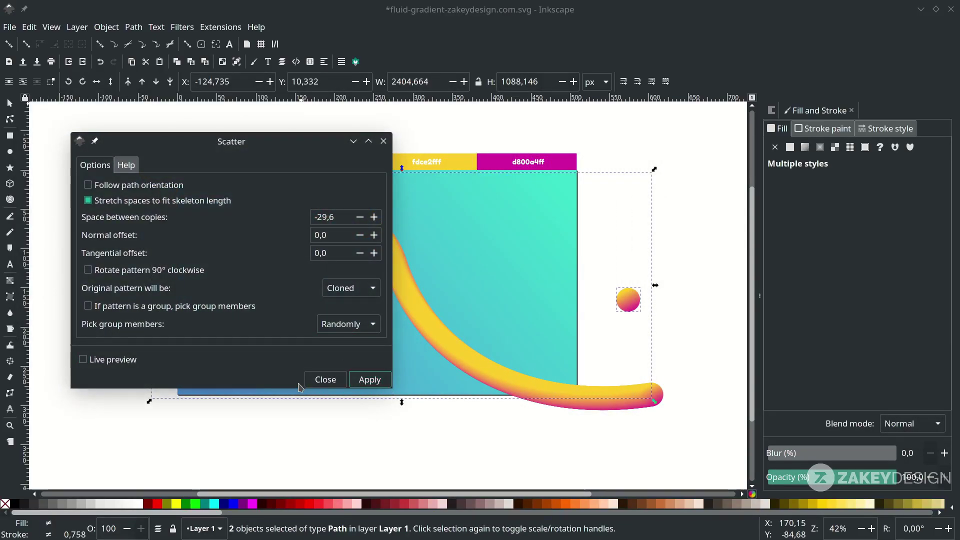
pyautogui.click(323, 380)
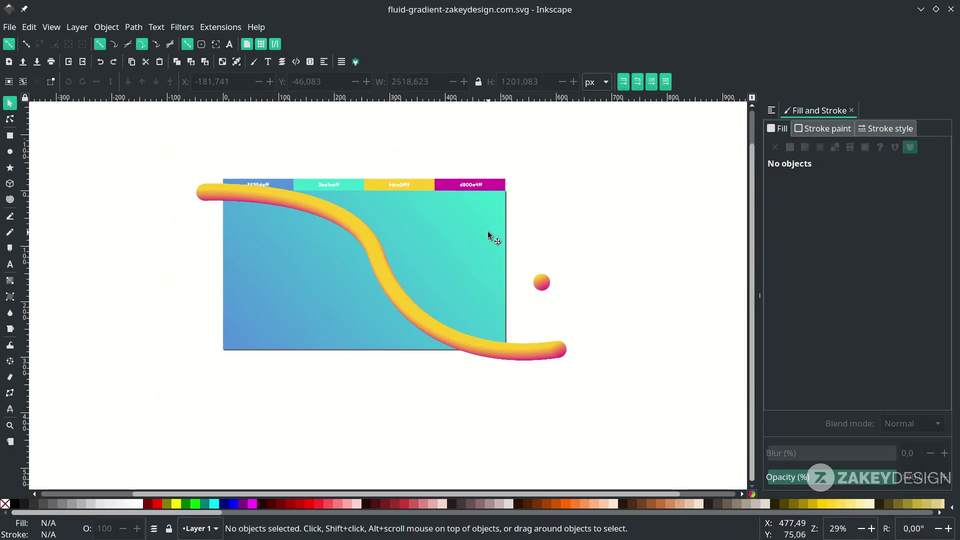
# Clip the scattered band with a duplicate of the background rectangle and delete the leftover S-shaped curve.
pyautogui.keyDown('ctrl'); pyautogui.click(468, 236); pyautogui.keyUp('ctrl')
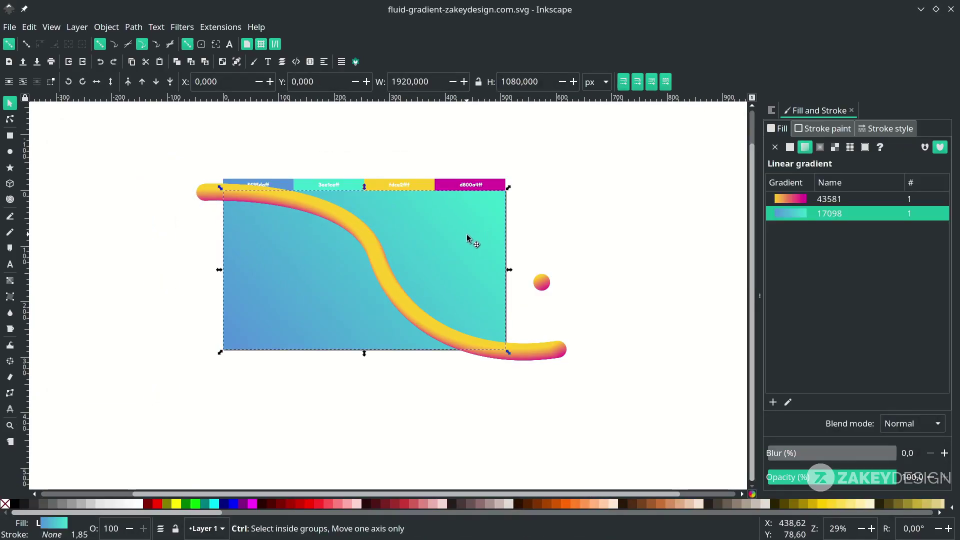
pyautogui.press('Home')
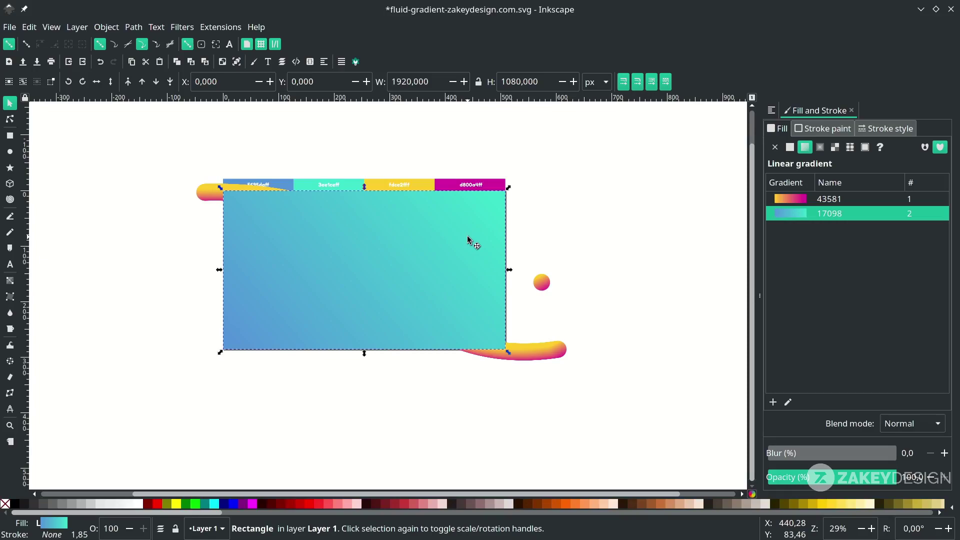
pyautogui.keyDown('shift'); pyautogui.click(548, 356); pyautogui.keyUp('shift')
pyautogui.rightClick(534, 356)
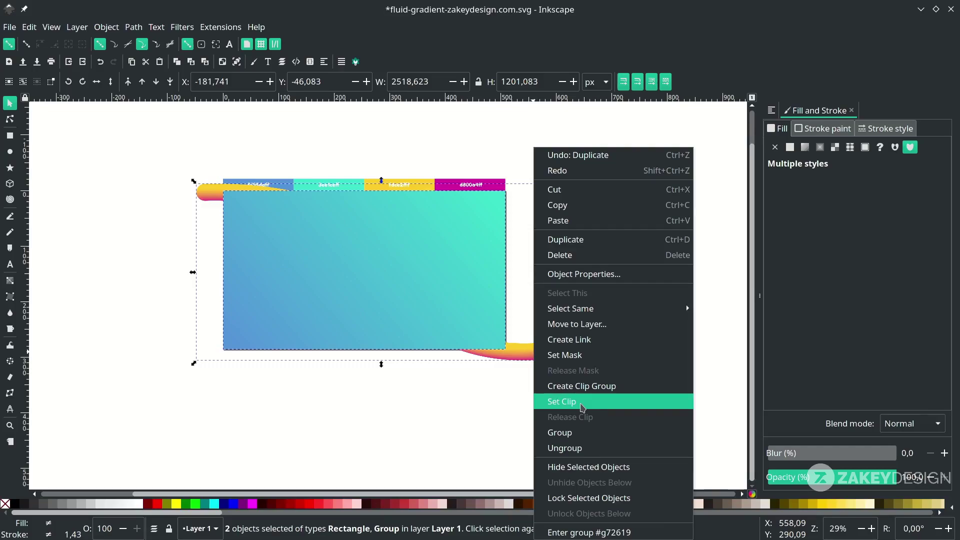
pyautogui.click(582, 402)
pyautogui.hotkey('ctrl', 's')
pyautogui.moveTo(547, 360); pyautogui.dragTo(531, 401)
pyautogui.hotkey('ctrl', 'z')
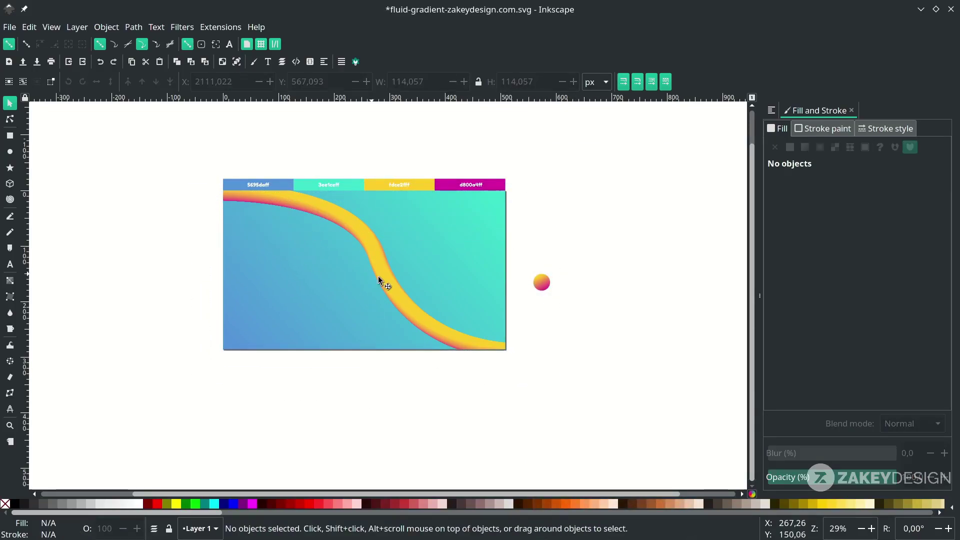
# Pull the magenta end of the circle's gradient inward so that magenta covers more of the circle.
pyautogui.click(542, 284)
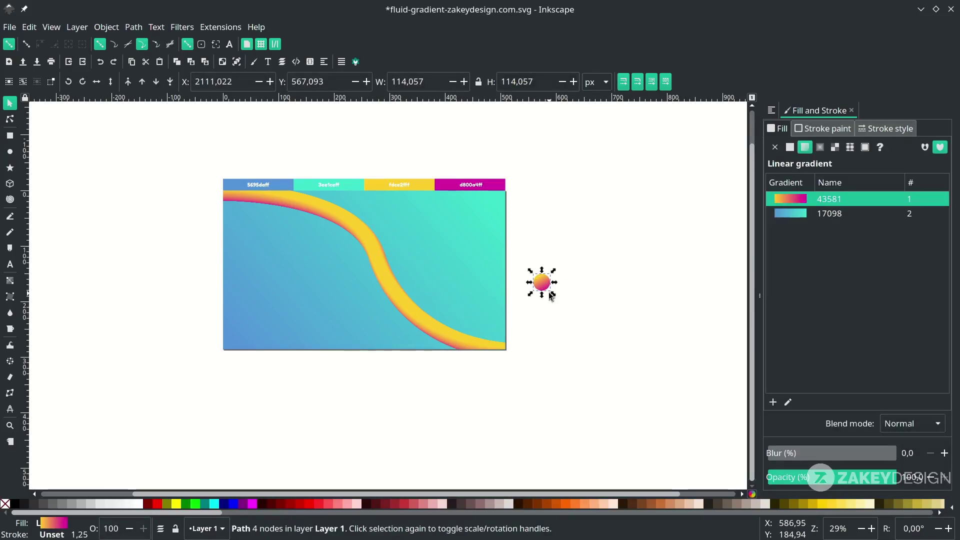
pyautogui.press('n')
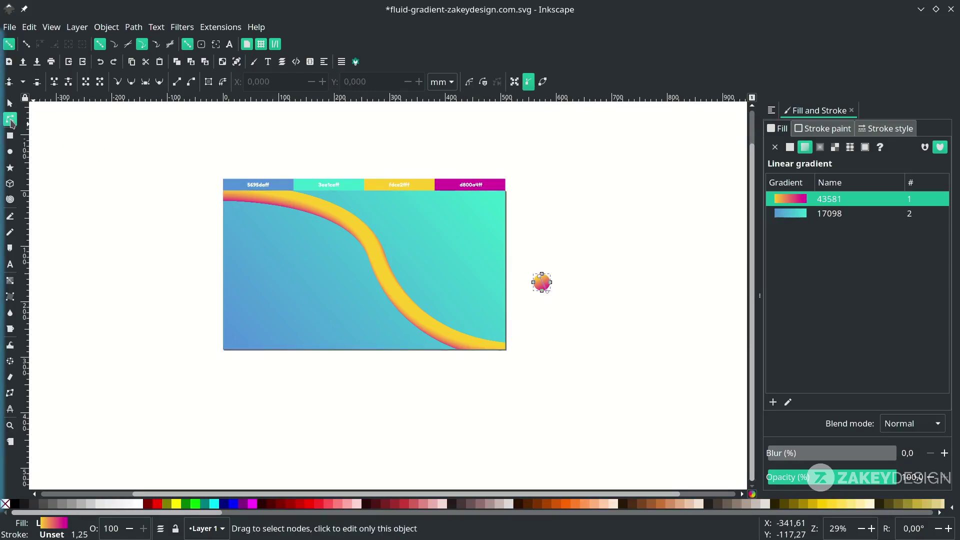
pyautogui.click(548, 293)
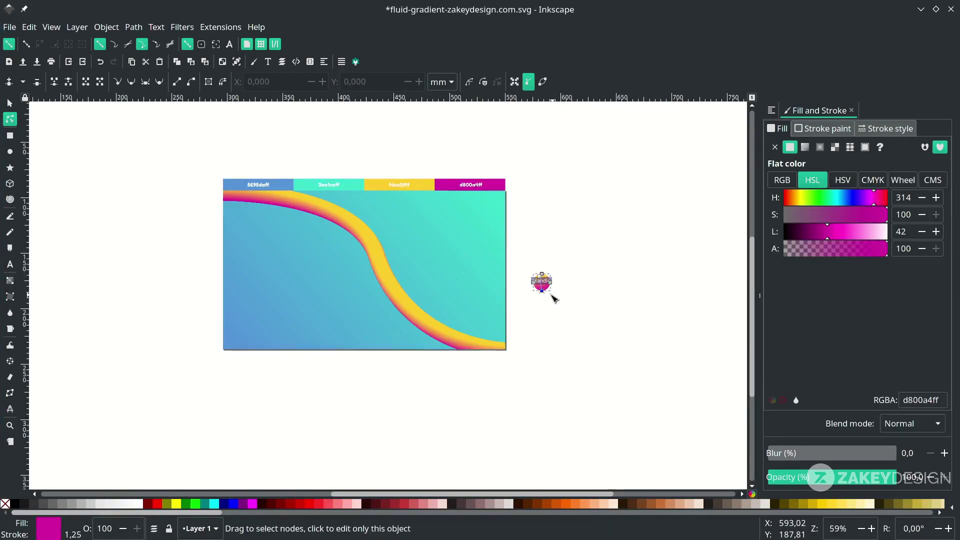
pyautogui.scroll(3, 548, 293)
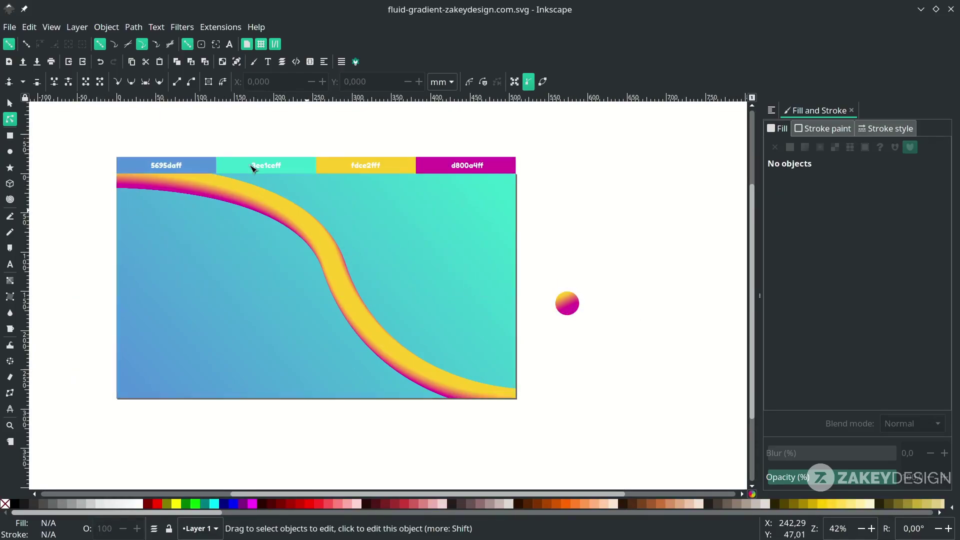
# Scale the gradient circle up uniformly about its centre to about 159 px wide.
pyautogui.click(9, 103)
pyautogui.click(570, 307)
pyautogui.moveTo(582, 322); pyautogui.dragTo(629, 331)
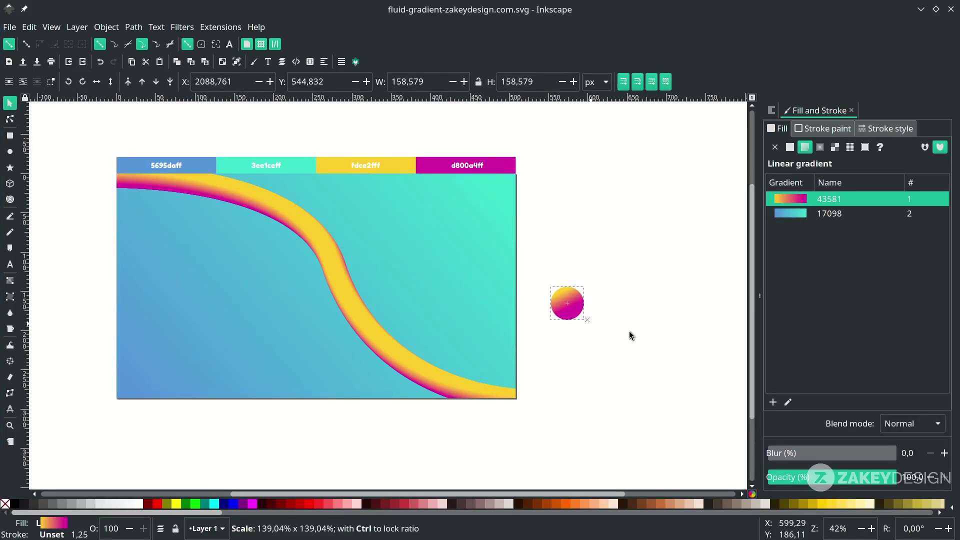
pyautogui.press('Escape')
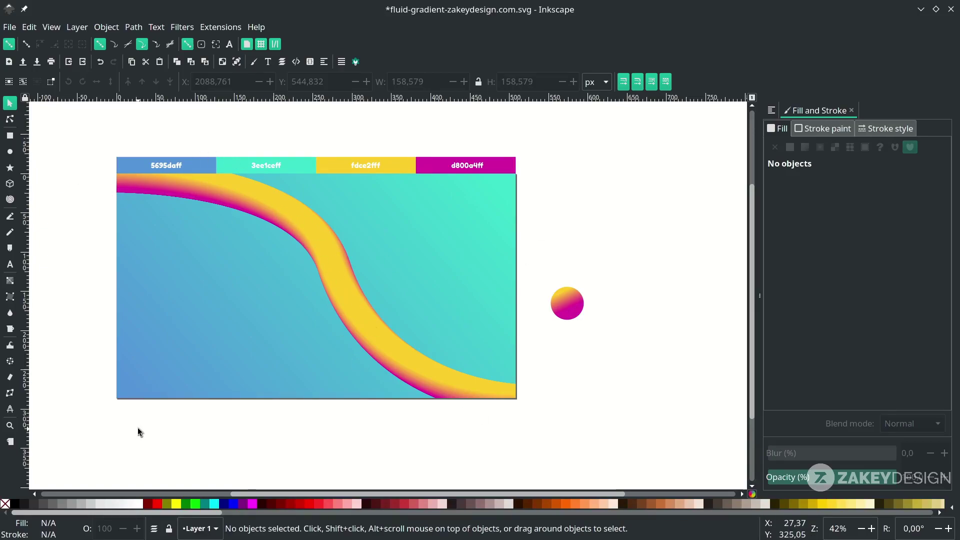
# Draw a second S-shaped curve from beyond the page's lower-left corner through its middle to beyond the upper-right corner.
pyautogui.press('b')
pyautogui.click(107, 414)
pyautogui.moveTo(243, 309); pyautogui.dragTo(351, 303)
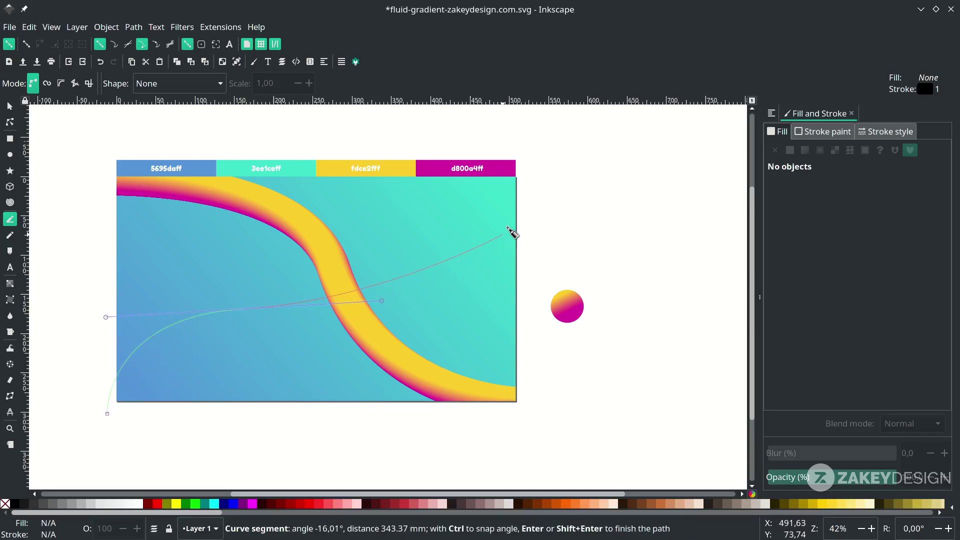
pyautogui.moveTo(508, 216)
pyautogui.mouseDown()
pyautogui.moveTo(527, 122)
pyautogui.moveTo(557, 86)
pyautogui.mouseUp()
pyautogui.scroll(2, 550, 175)
pyautogui.press('Return')
pyautogui.press('s')
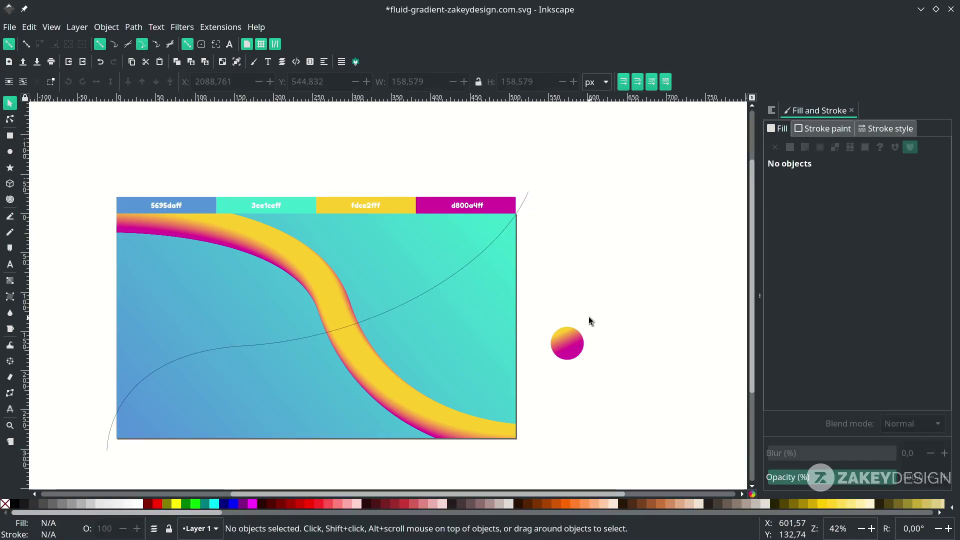
# Raise the gradient circle above the new curve in the stacking order and place it just outside the page's right edge.
pyautogui.moveTo(577, 360); pyautogui.dragTo(506, 250)
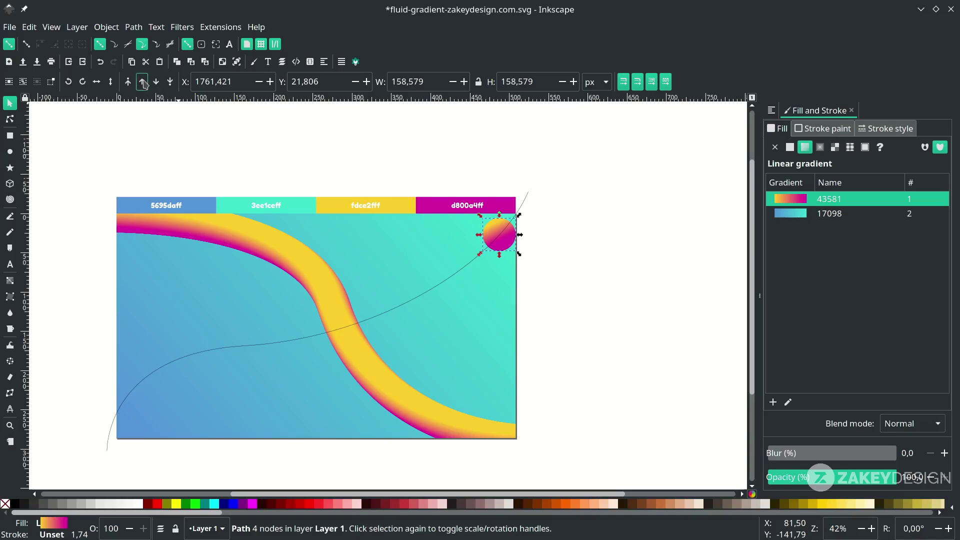
pyautogui.click(516, 238)
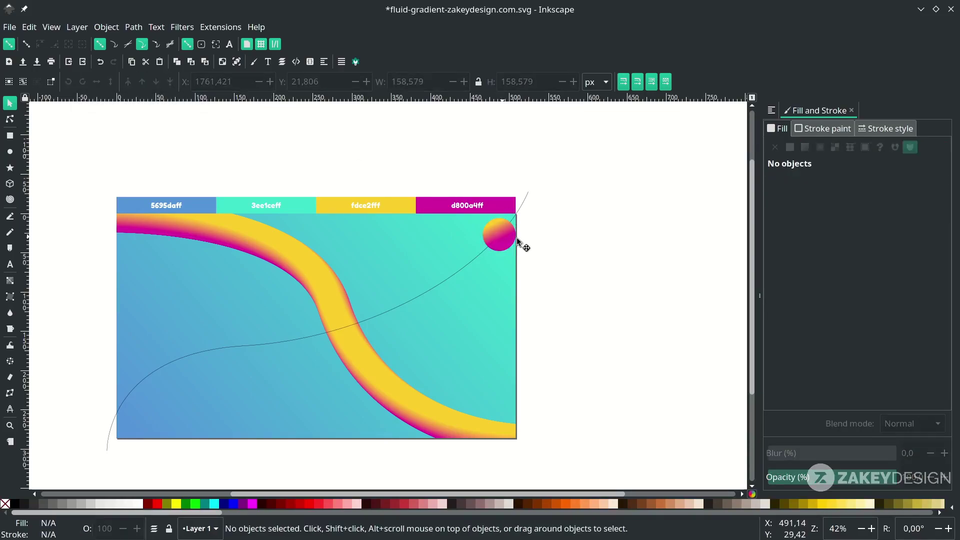
pyautogui.hotkey('ctrl', 'z')
# Set up Scatter for the gradient circle along the second curve and enable its live preview.
pyautogui.click(579, 268)
pyautogui.keyDown('shift'); pyautogui.click(526, 199); pyautogui.keyUp('shift')
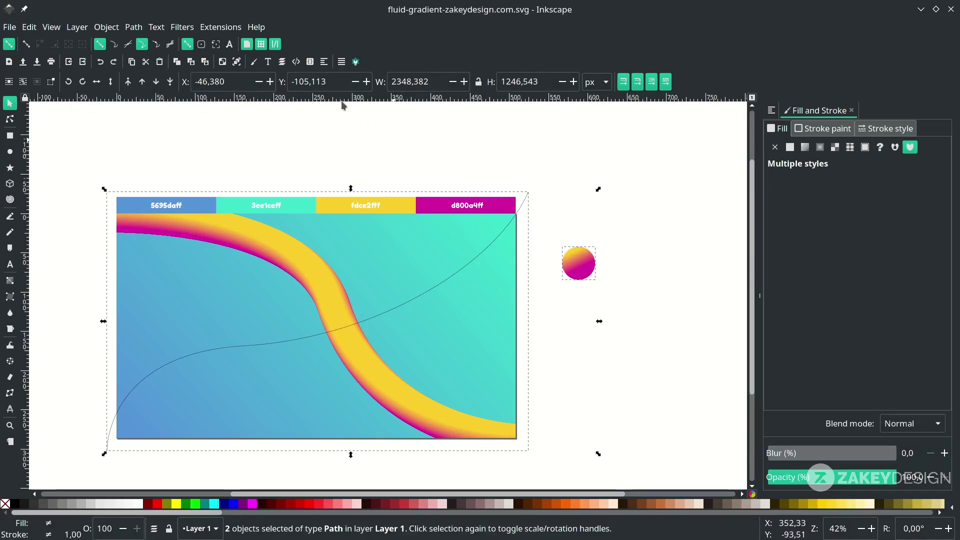
pyautogui.click(220, 27)
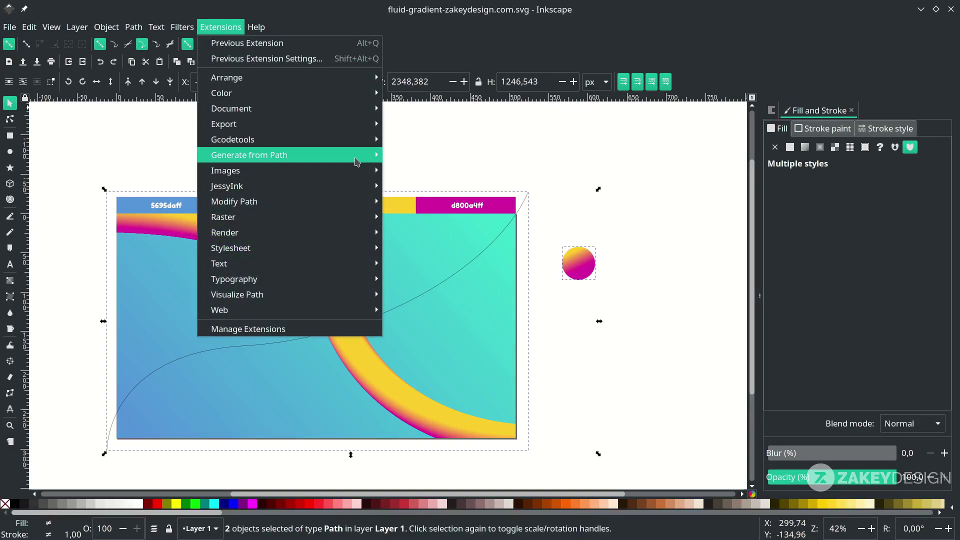
pyautogui.moveTo(356, 161)
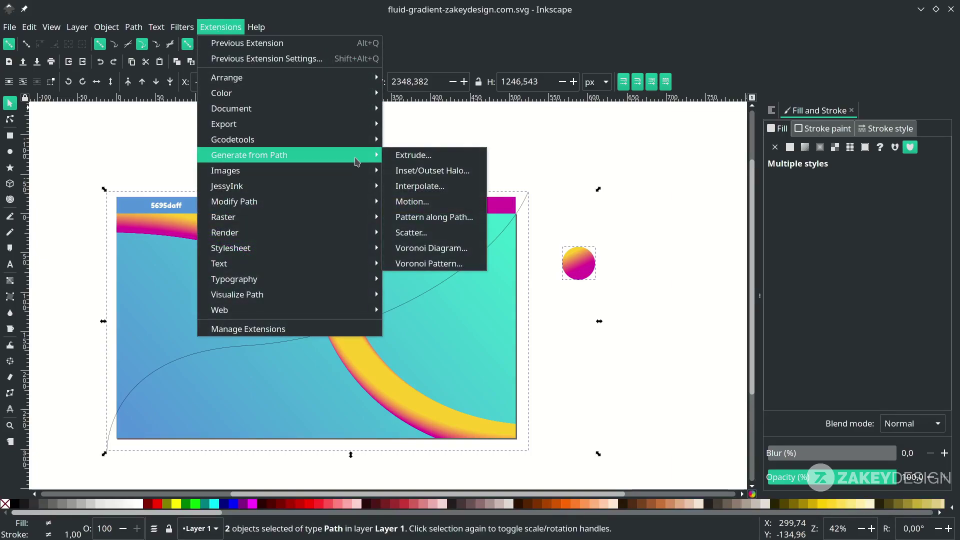
pyautogui.click(427, 233)
pyautogui.moveTo(522, 150); pyautogui.dragTo(840, 157)
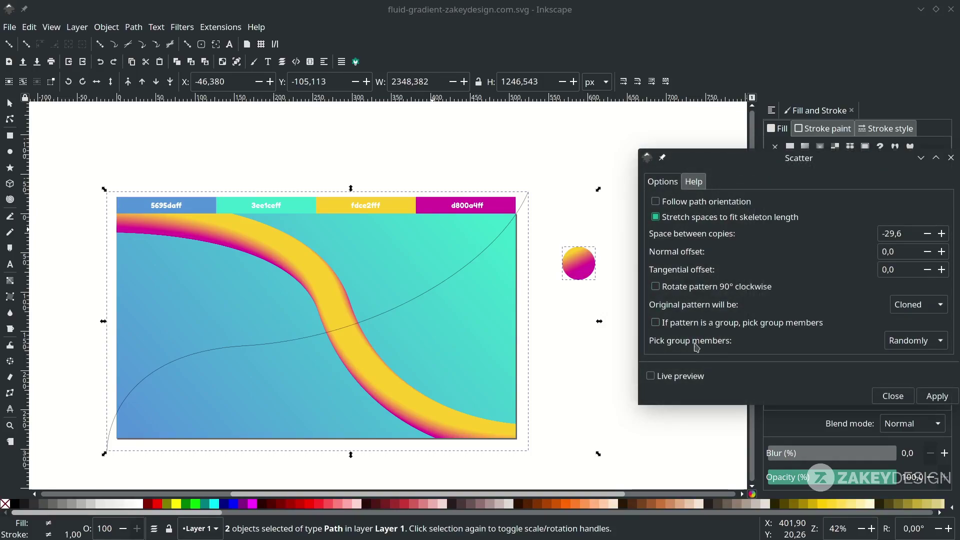
pyautogui.hotkey('alt', 'l')
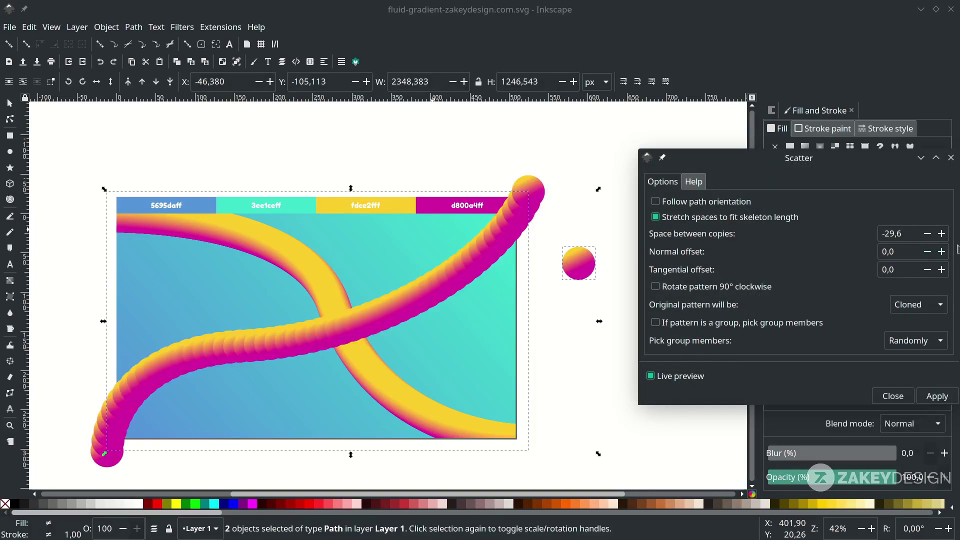
# Lower the scatter's space between copies beyond -34.4 and apply it, making a smooth ribbon along the second curve.
pyautogui.click(929, 235)
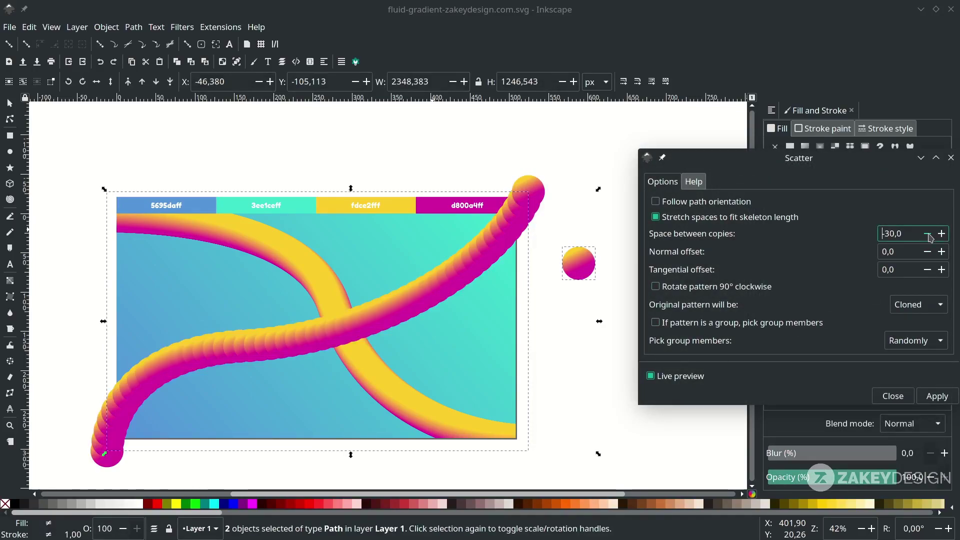
pyautogui.click(928, 235)
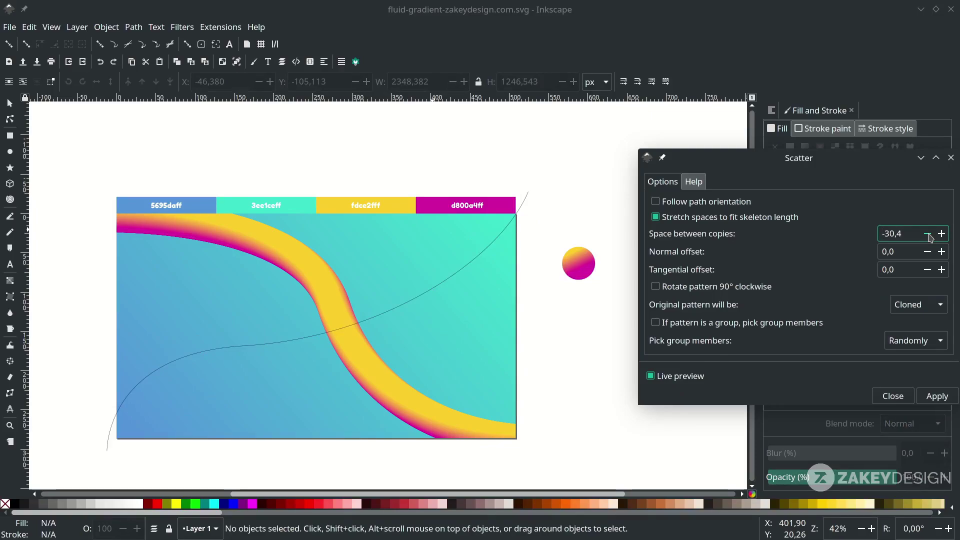
pyautogui.click(929, 235)
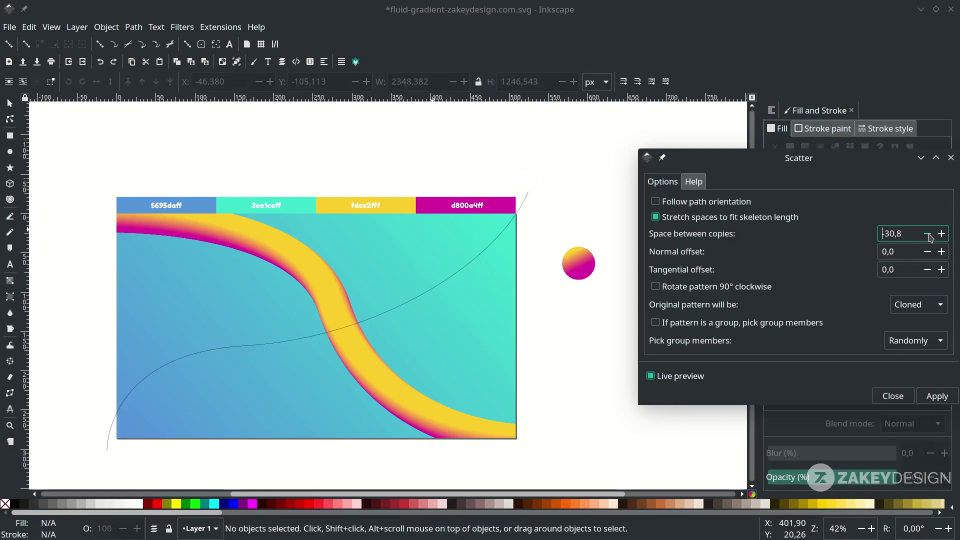
pyautogui.click(929, 235)
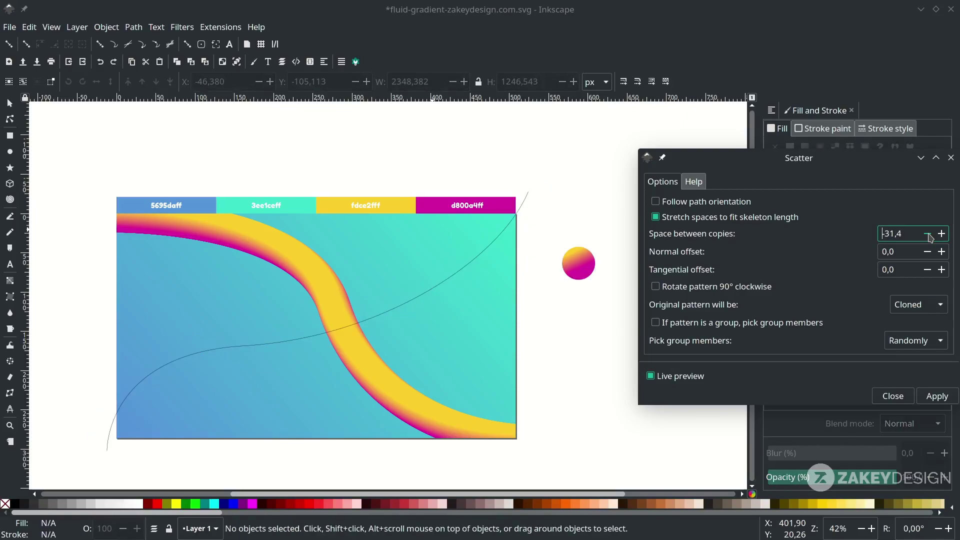
pyautogui.click(928, 235)
pyautogui.click(929, 235)
pyautogui.click(928, 235)
pyautogui.click(929, 235)
pyautogui.click(929, 235)
pyautogui.click(928, 235)
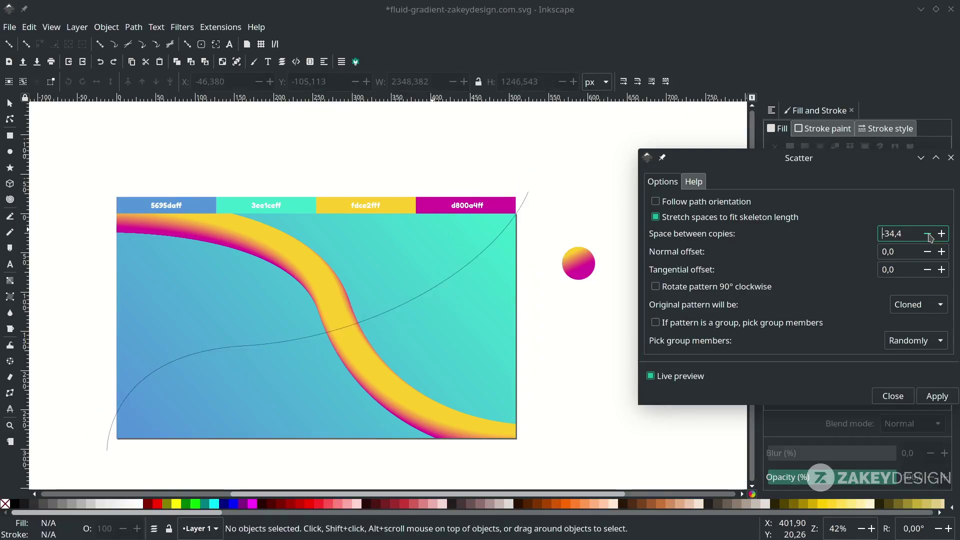
pyautogui.click(929, 235)
pyautogui.click(929, 235)
pyautogui.click(929, 235)
pyautogui.click(929, 235)
pyautogui.click(929, 235)
pyautogui.click(928, 235)
pyautogui.press('Escape')
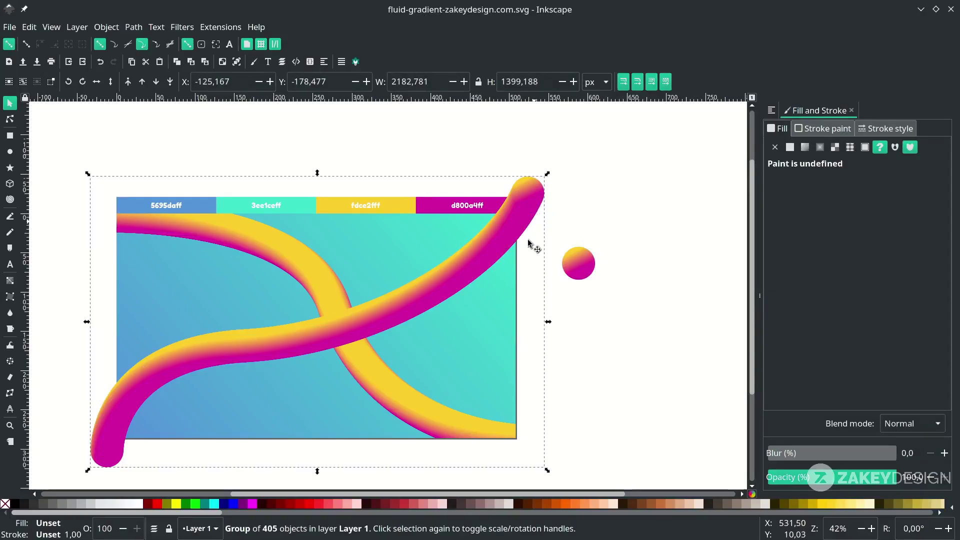
# Clip the second ribbon to a duplicate of the gradient background rectangle raised to the front, and delete its guide curve.
pyautogui.click(499, 300)
pyautogui.press('Home')
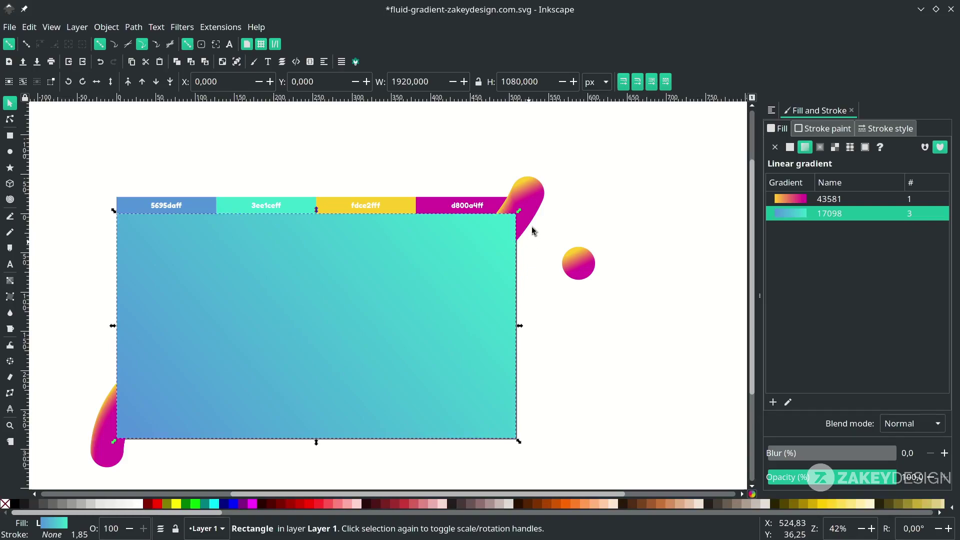
pyautogui.keyDown('shift'); pyautogui.click(534, 206); pyautogui.keyUp('shift')
pyautogui.rightClick(535, 199)
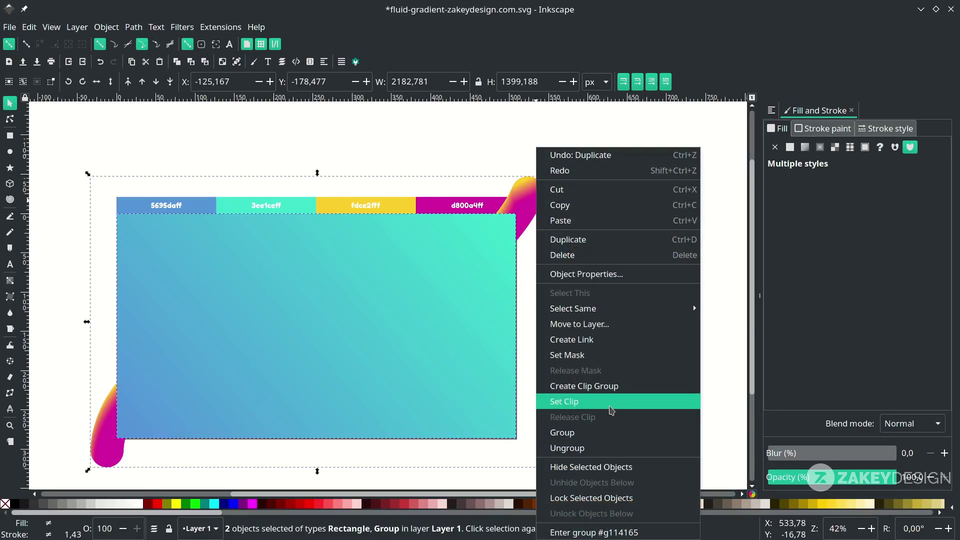
pyautogui.click(610, 410)
pyautogui.click(575, 347)
pyautogui.click(530, 198)
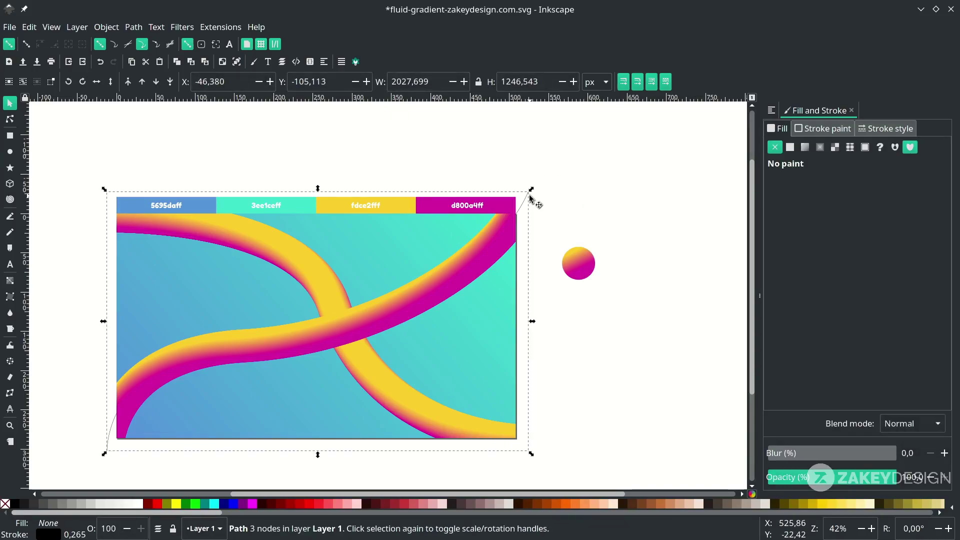
pyautogui.press('Delete')
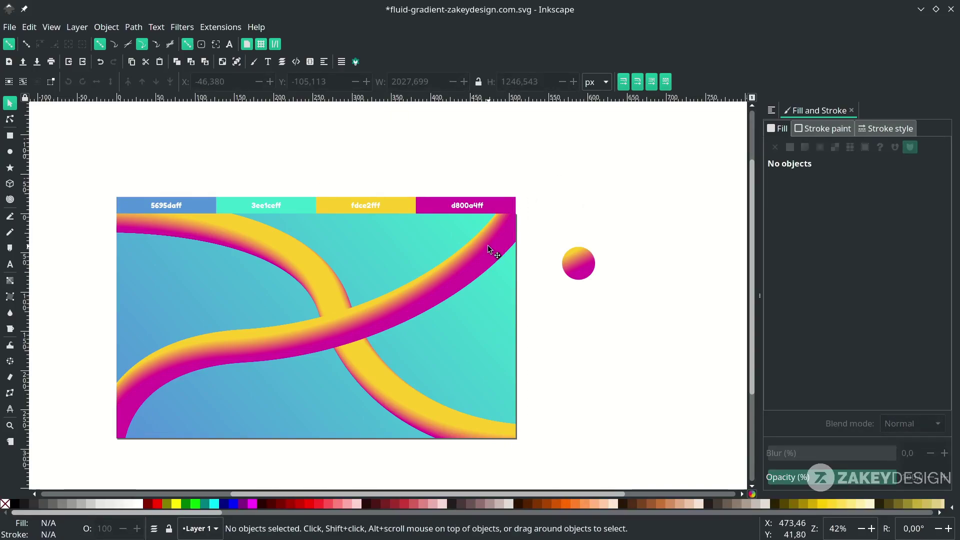
# Lower the second ribbon beneath the first ribbon in the stacking order and save the file.
pyautogui.click(462, 235)
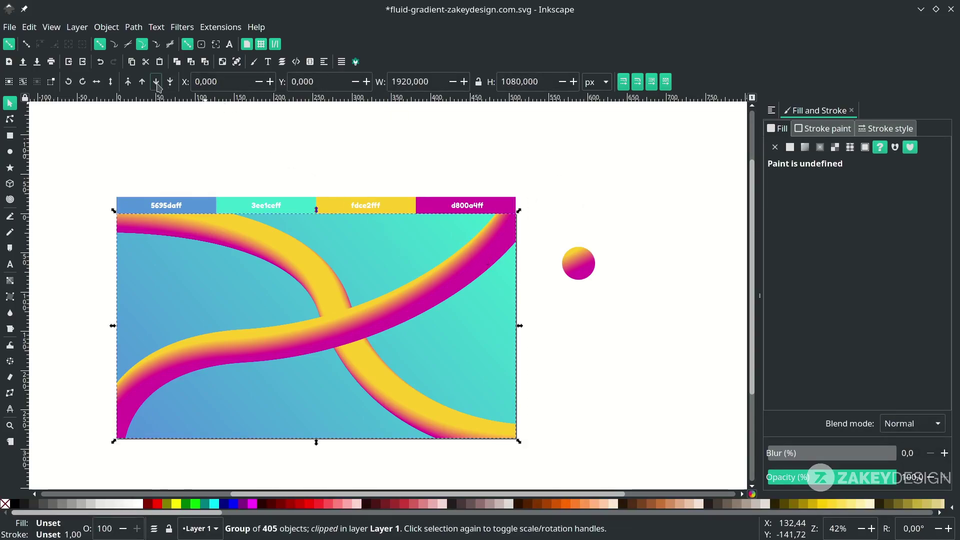
pyautogui.click(617, 292)
pyautogui.hotkey('ctrl', 's')
pyautogui.scroll(-2, 613, 293)
pyautogui.scroll(2, 500, 324)
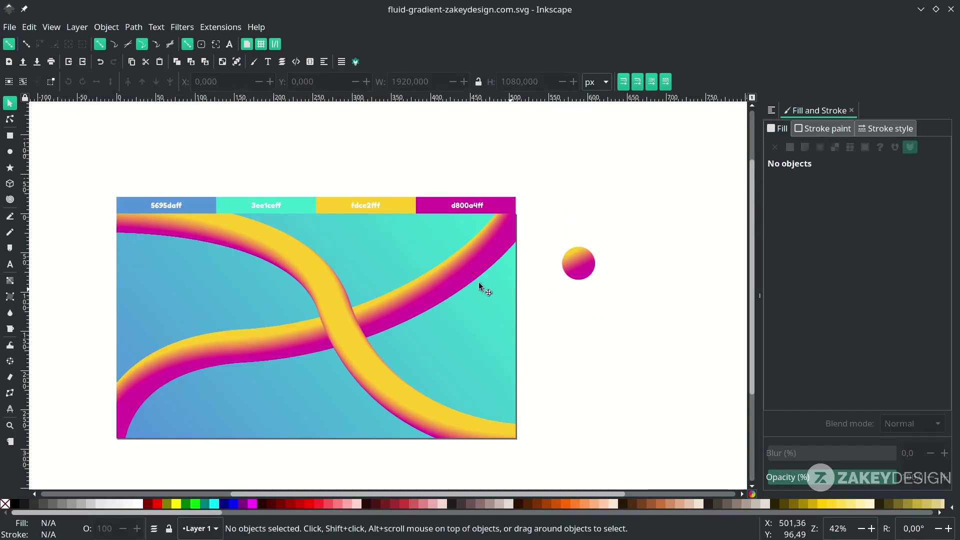
# Draw a third curve from above the page's upper edge, through its upper-right area, to beyond its right edge.
pyautogui.press('b')
pyautogui.click(415, 200)
pyautogui.moveTo(516, 311); pyautogui.dragTo(631, 304)
pyautogui.doubleClick(643, 278)
pyautogui.click(10, 106)
pyautogui.hotkey('ctrl', 'z')
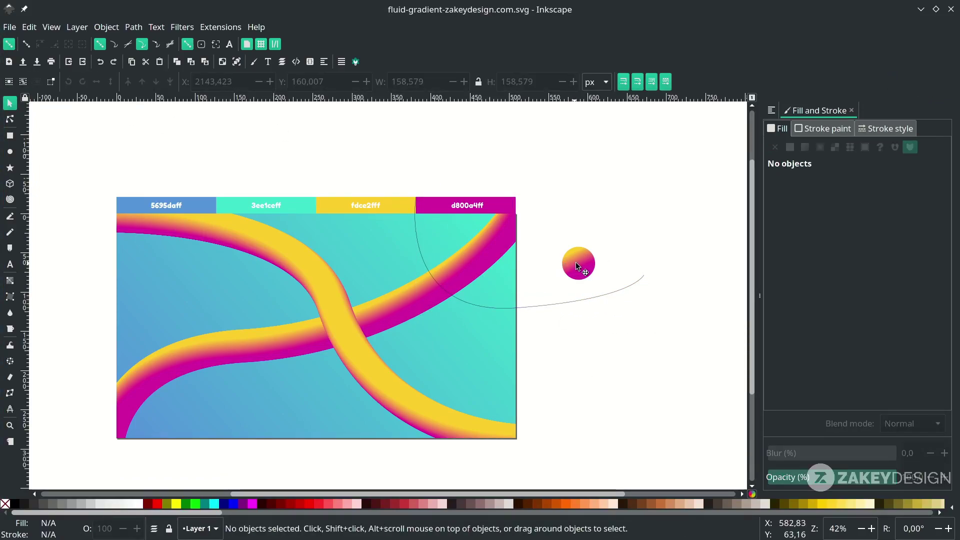
# Move the gradient circle clear of the third curve, just above it outside the page's right edge.
pyautogui.moveTo(581, 272); pyautogui.dragTo(619, 292)
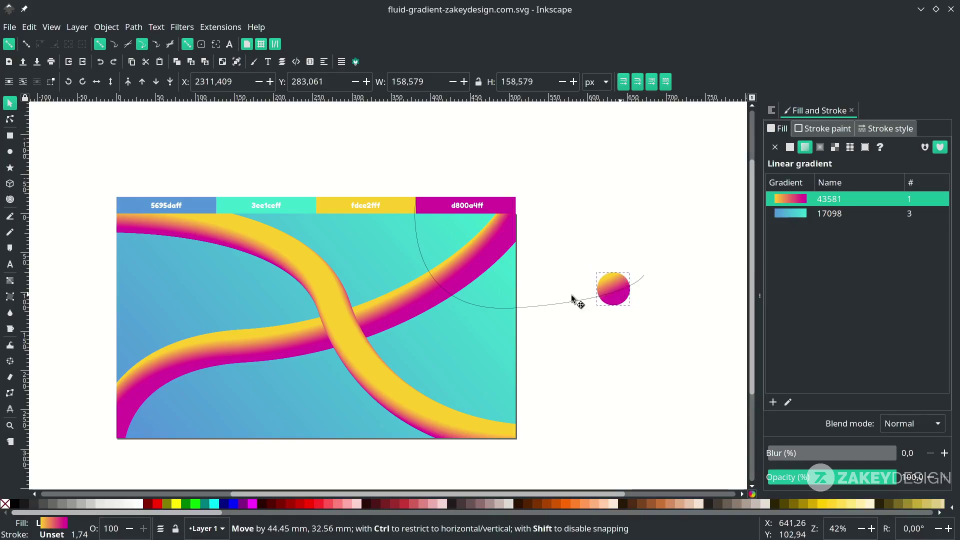
pyautogui.press('Escape')
pyautogui.moveTo(619, 294); pyautogui.dragTo(604, 254)
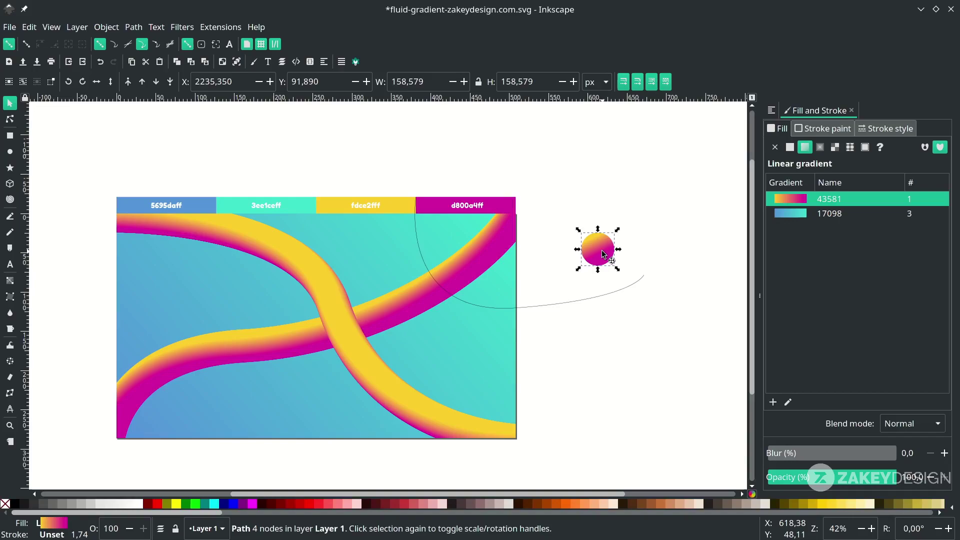
# Scatter the gradient circle along the third curve by repeating the previous extension with the same settings.
pyautogui.keyDown('shift'); pyautogui.click(592, 299); pyautogui.keyUp('shift')
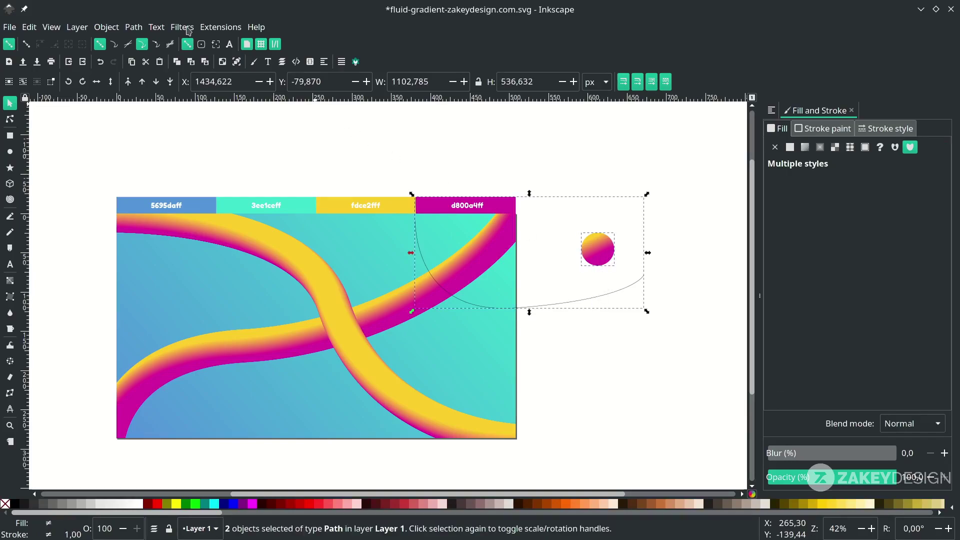
pyautogui.click(221, 27)
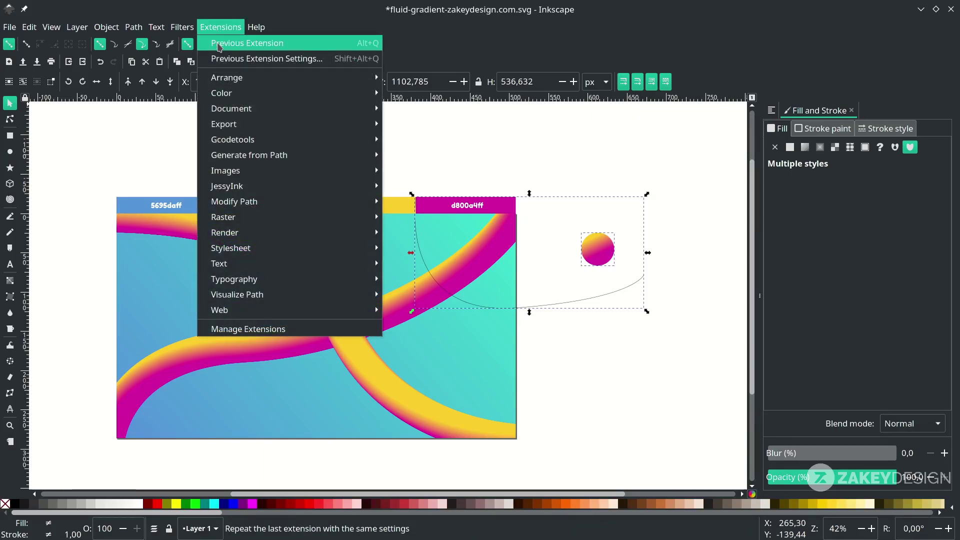
pyautogui.click(218, 45)
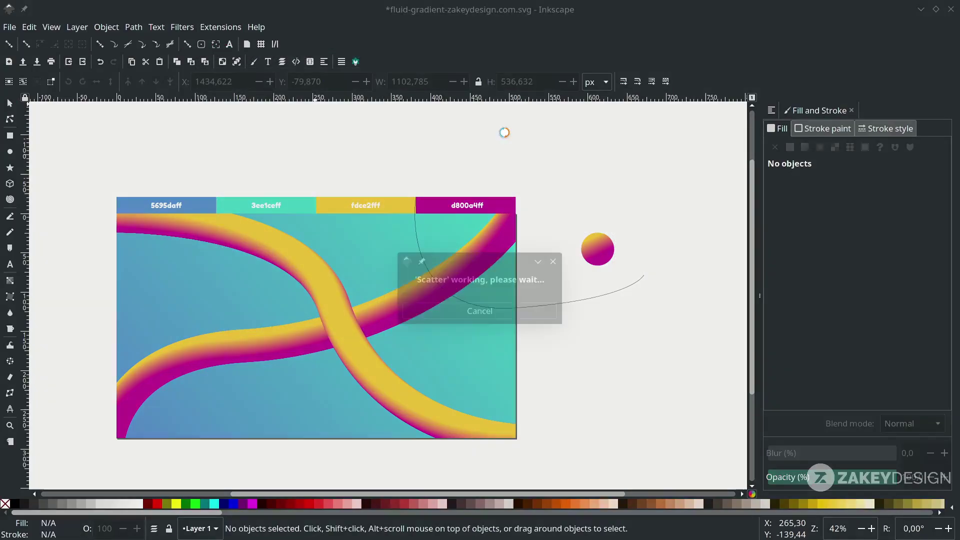
pyautogui.click(492, 354)
pyautogui.click(577, 381)
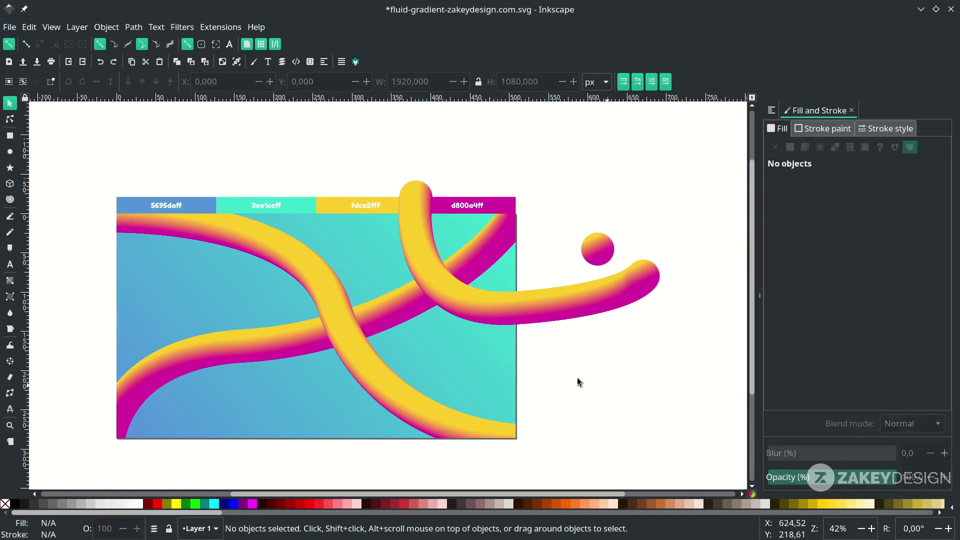
# Clip the third ribbon to a duplicate of the gradient background rectangle and delete its guide curve.
pyautogui.click(501, 374)
pyautogui.press('Home')
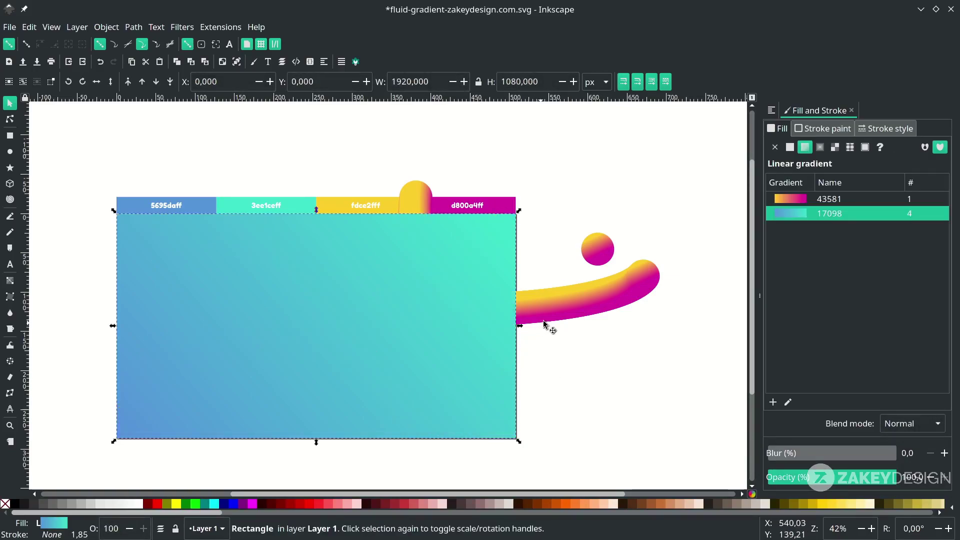
pyautogui.keyDown('shift'); pyautogui.click(573, 310); pyautogui.keyUp('shift')
pyautogui.rightClick(402, 317)
pyautogui.click(474, 446)
pyautogui.click(588, 403)
pyautogui.hotkey('ctrl', 's')
pyautogui.click(577, 301)
pyautogui.press('Delete')
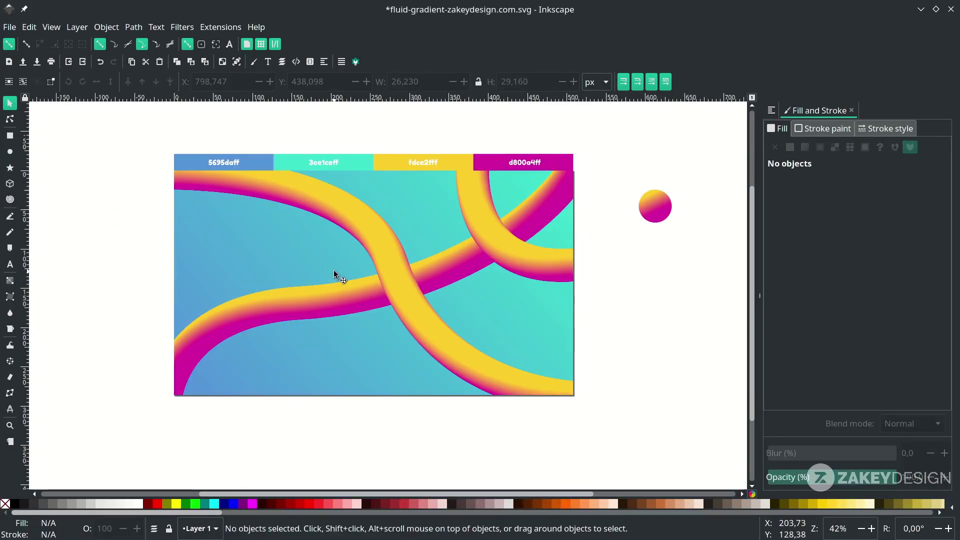
# Add the two-line text "LIQUID GRADIENT" near the middle of the page.
pyautogui.press('t')
pyautogui.click(339, 267)
pyautogui.write('LIQUID')
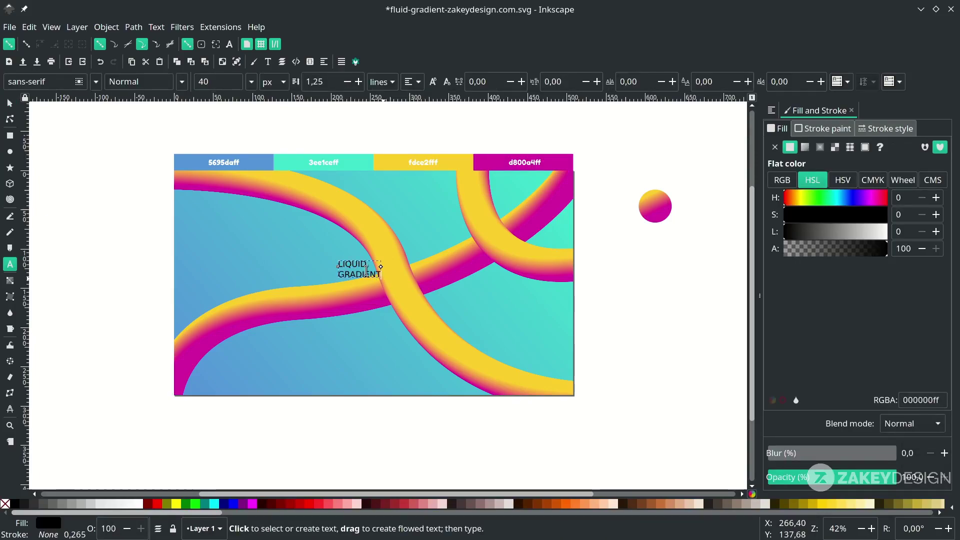
# Set the LIQUID GRADIENT text in Bebas Neue Bold and scale it up to about 145 px.
pyautogui.hotkey('ctrl', 'a')
pyautogui.tripleClick(53, 82)
pyautogui.write('BEBA')
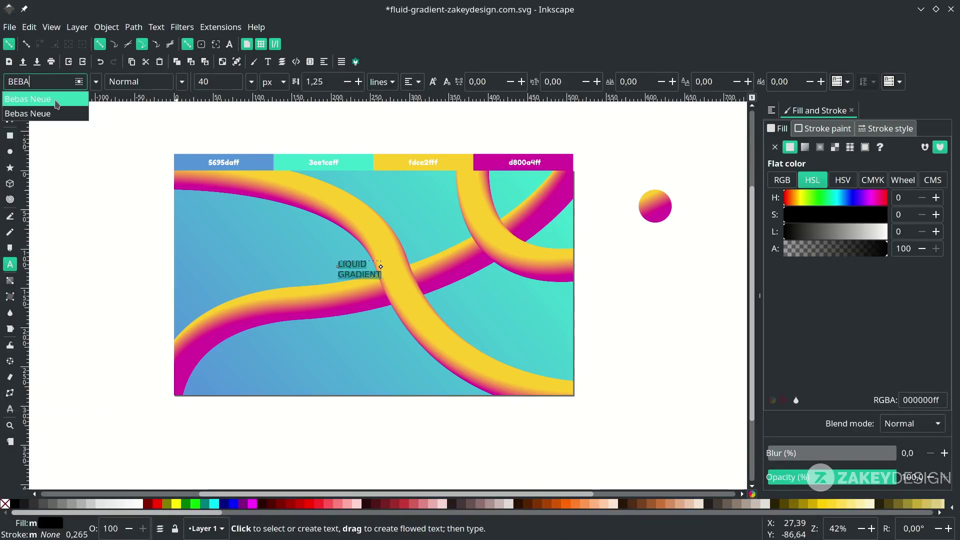
pyautogui.click(57, 104)
pyautogui.click(182, 81)
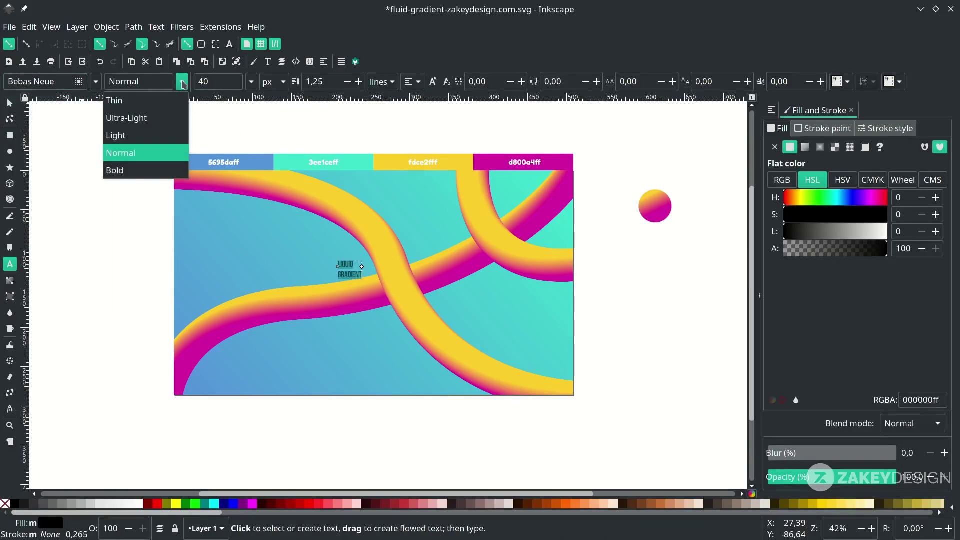
pyautogui.click(168, 174)
pyautogui.press('F1')
pyautogui.moveTo(364, 280); pyautogui.dragTo(419, 325)
# Tighten the line spacing of the LIQUID GRADIENT text and place it near the page's centre.
pyautogui.press('t')
pyautogui.hotkey('ctrl', 'a')
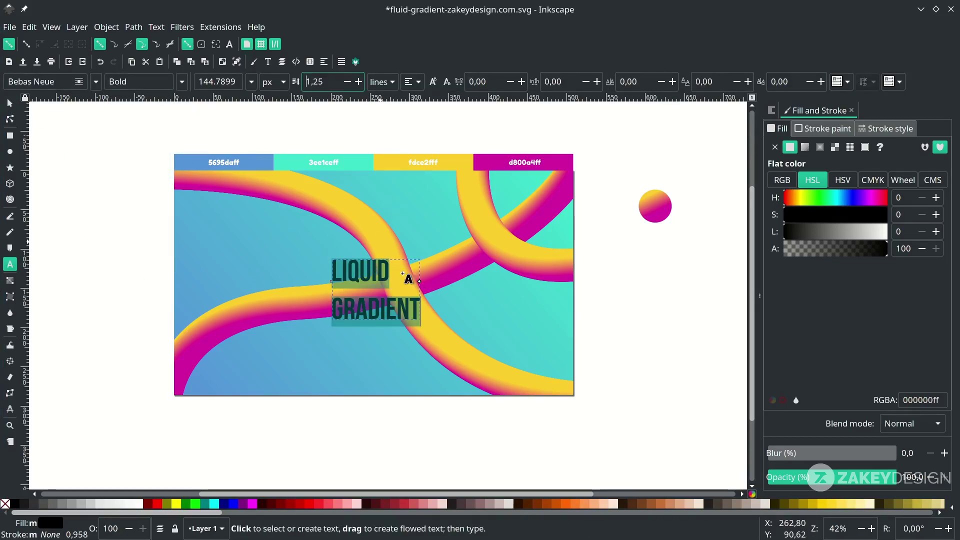
pyautogui.click(405, 315)
pyautogui.hotkey('ctrl', 'a')
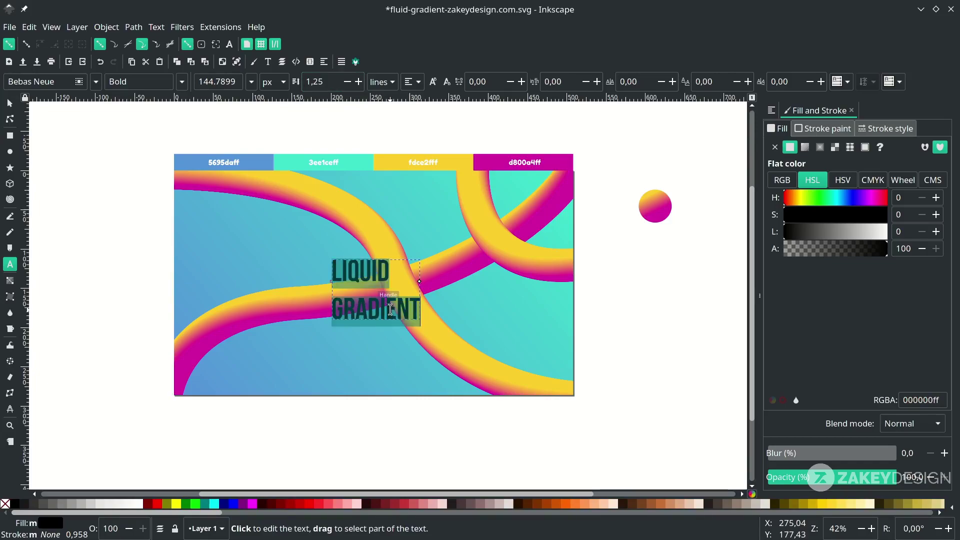
pyautogui.click(346, 82)
pyautogui.click(347, 81)
pyautogui.click(347, 82)
pyautogui.click(347, 81)
pyautogui.click(10, 103)
pyautogui.moveTo(368, 295); pyautogui.dragTo(367, 300)
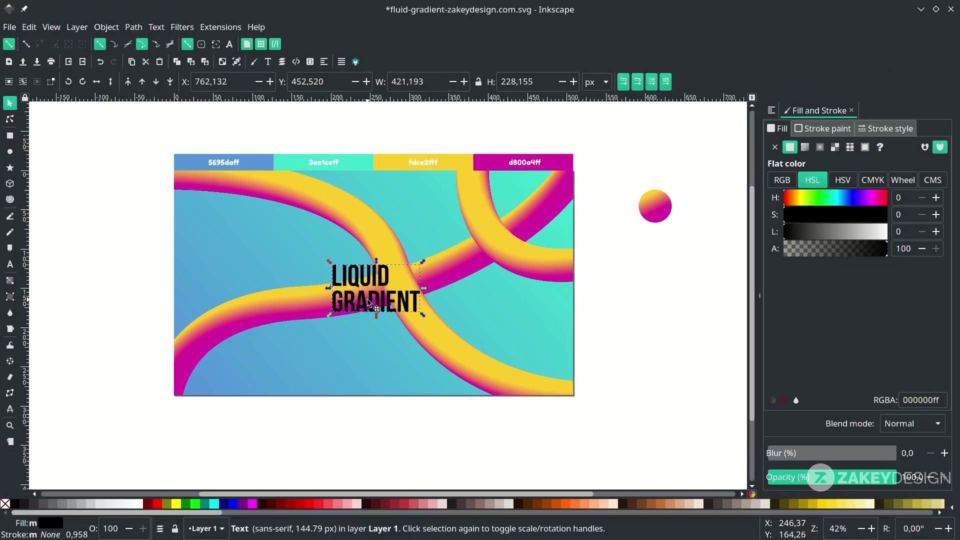
# Fill the LIQUID GRADIENT text with white and save the file.
pyautogui.click(134, 503)
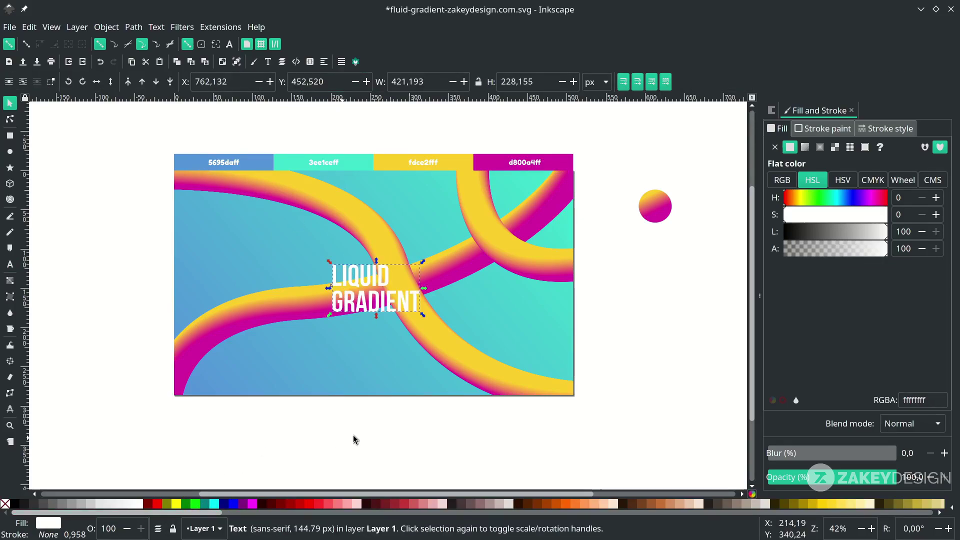
pyautogui.click(354, 440)
pyautogui.hotkey('ctrl', 's')
# Draw a white upright rectangle about 142 by 225 mm over the middle of the page, covering the text.
pyautogui.press('r')
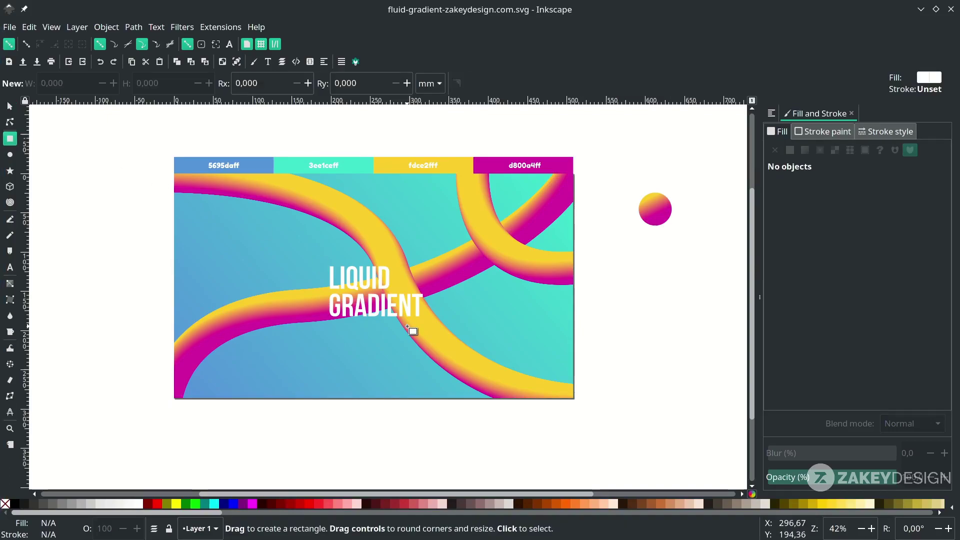
pyautogui.moveTo(370, 294); pyautogui.dragTo(425, 381)
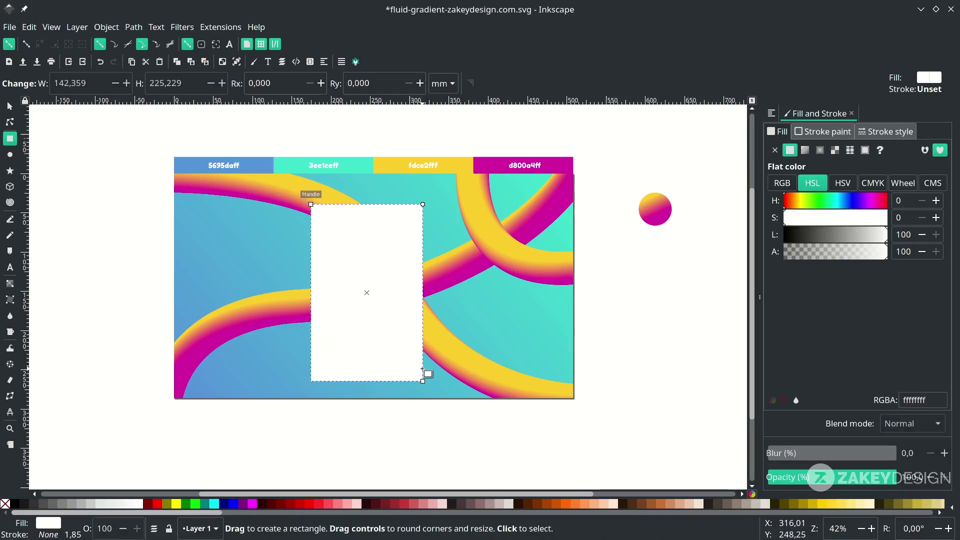
# Give the rectangle a white stroke and remove its fill.
pyautogui.rightClick(56, 536)
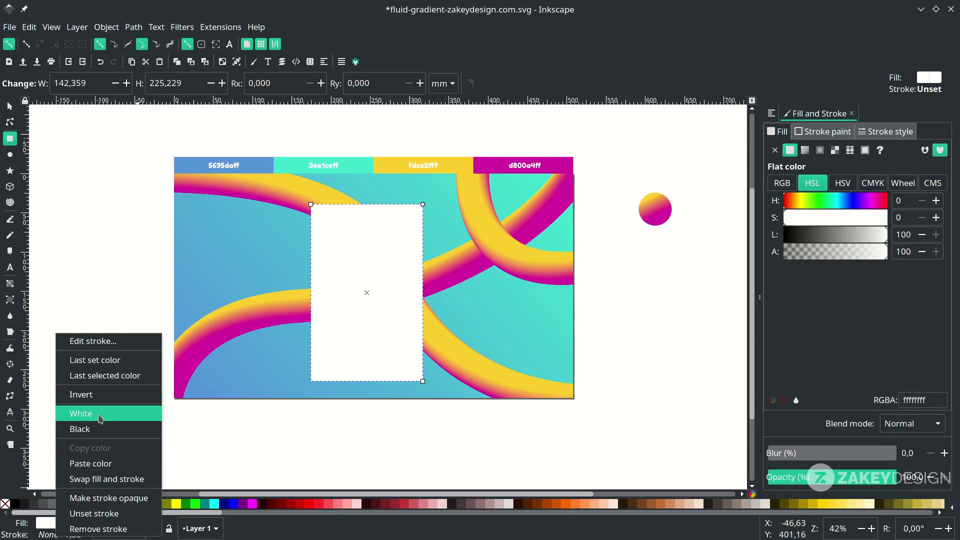
pyautogui.click(100, 417)
pyautogui.rightClick(46, 523)
pyautogui.click(88, 516)
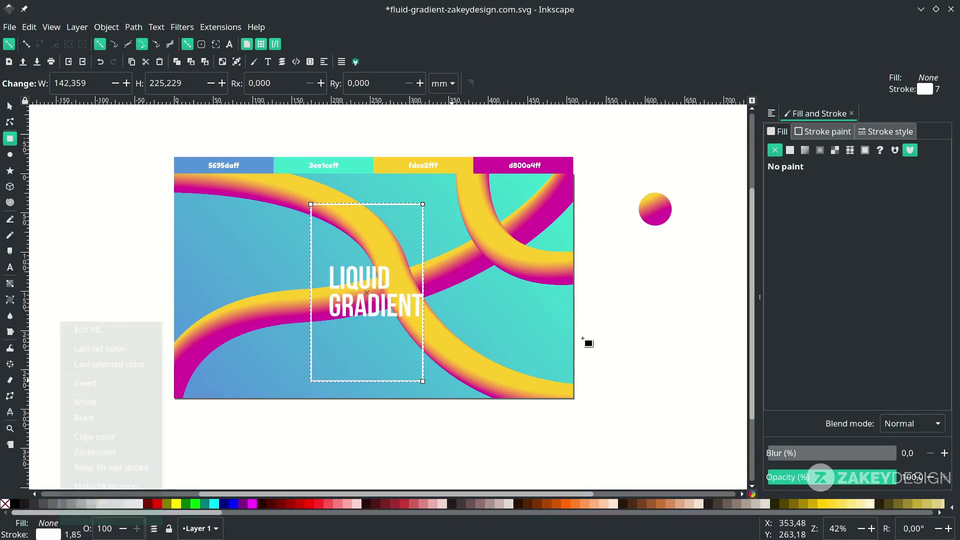
# Set the rectangle's stroke width to 20 px.
pyautogui.click(886, 132)
pyautogui.click(904, 152)
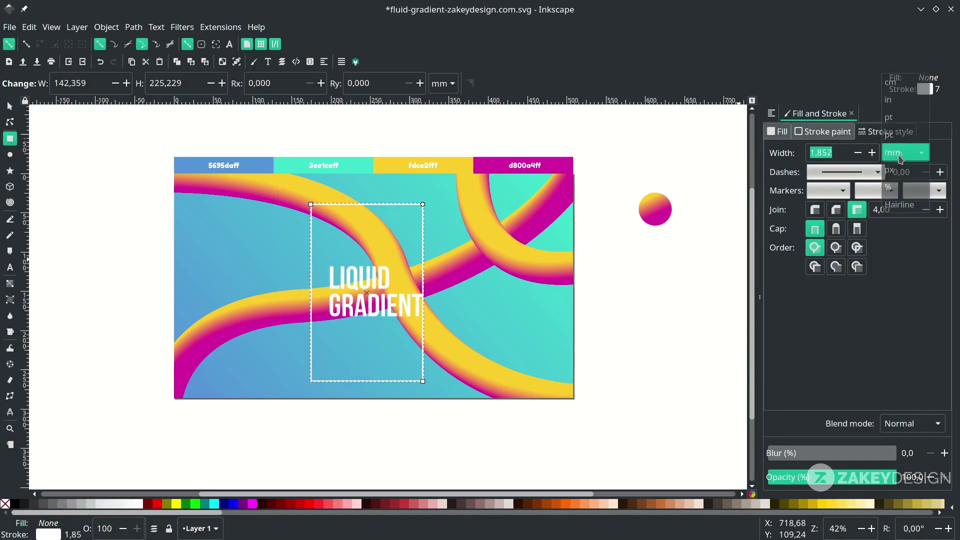
pyautogui.click(890, 170)
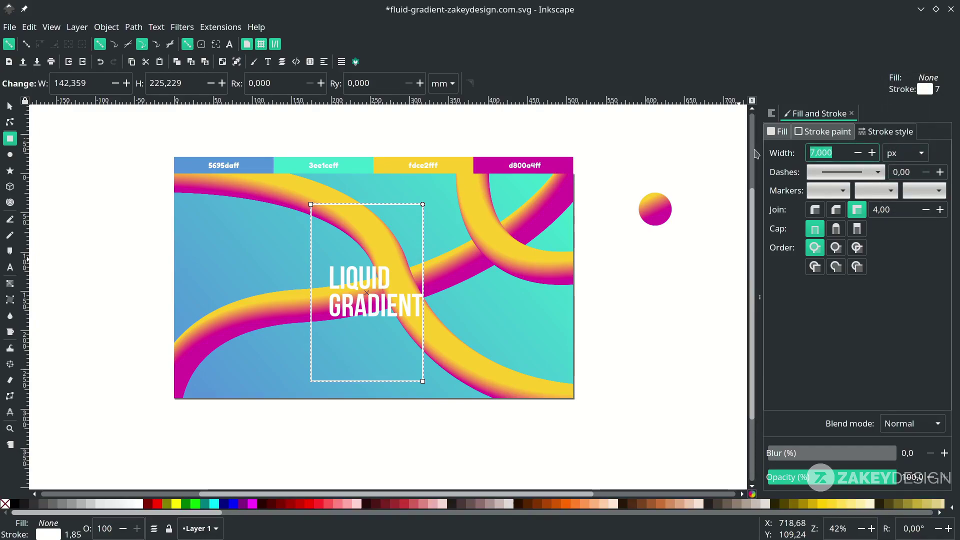
pyautogui.write('20')
pyautogui.press('Return')
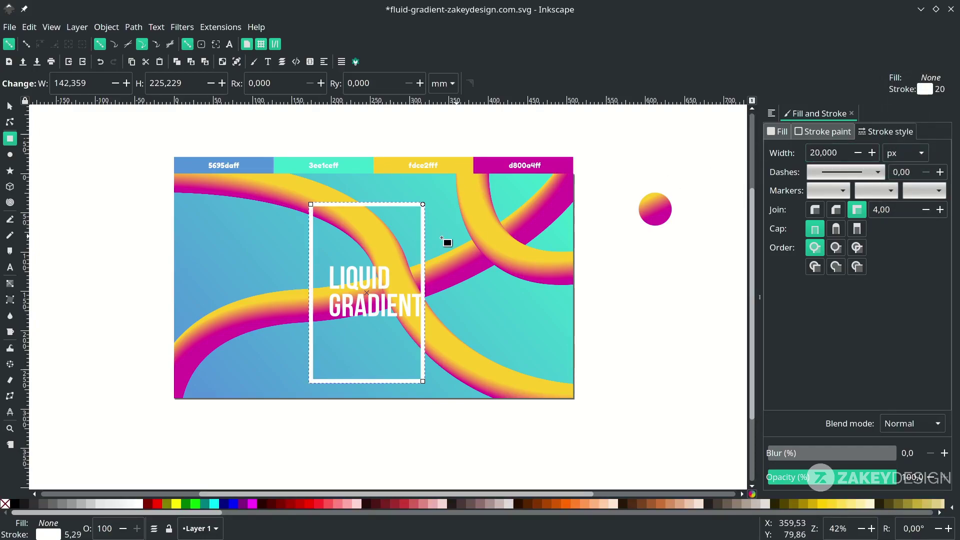
# Resize the rectangular frame to about 557 by 718 px around the LIQUID GRADIENT text and save the file.
pyautogui.click(10, 106)
pyautogui.moveTo(423, 355); pyautogui.dragTo(431, 355)
pyautogui.moveTo(377, 385); pyautogui.dragTo(379, 370)
pyautogui.hotkey('ctrl', 'z')
pyautogui.moveTo(376, 195); pyautogui.dragTo(377, 212)
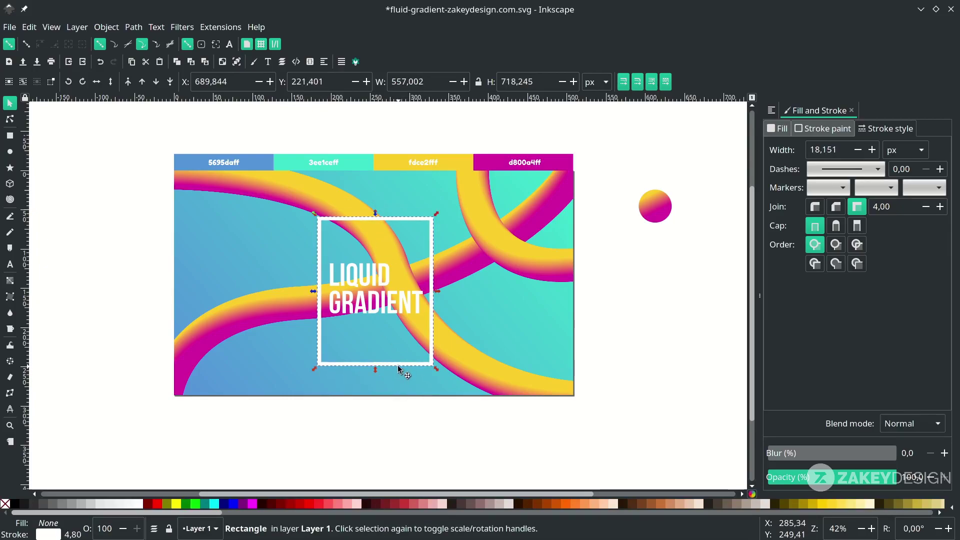
pyautogui.hotkey('ctrl', 's')
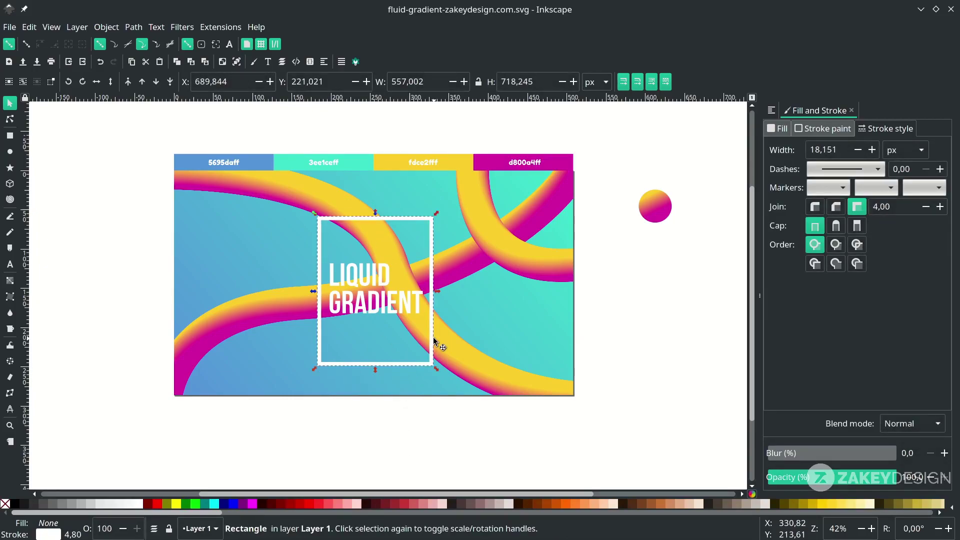
# Lower the white frame in the stacking order so the ribbon crosses over it, and save the file.
pyautogui.click(156, 82)
pyautogui.click(623, 303)
pyautogui.hotkey('ctrl', 's')
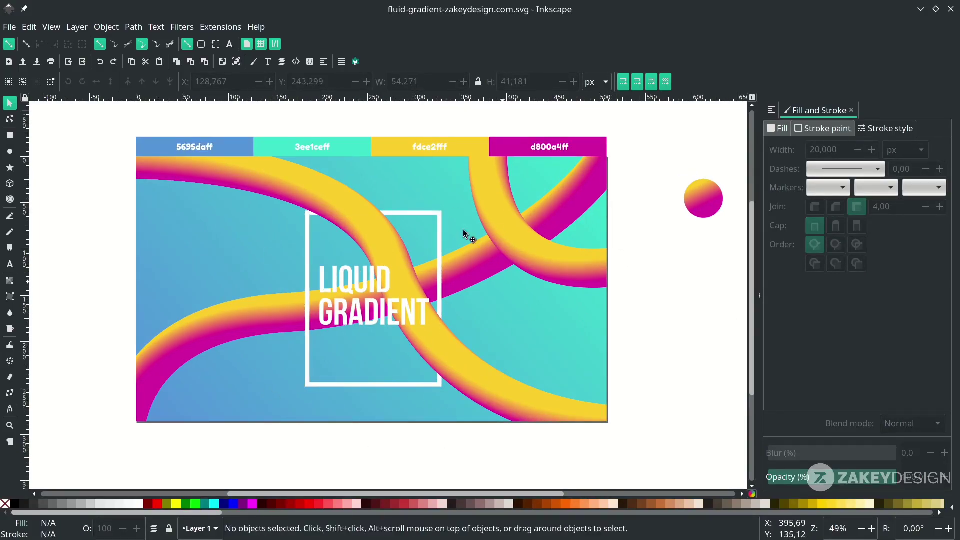
# Draw a small circle about 13.5 px across in the page's upper-left area, with white fill and no stroke.
pyautogui.click(9, 152)
pyautogui.scroll(1, 169, 228)
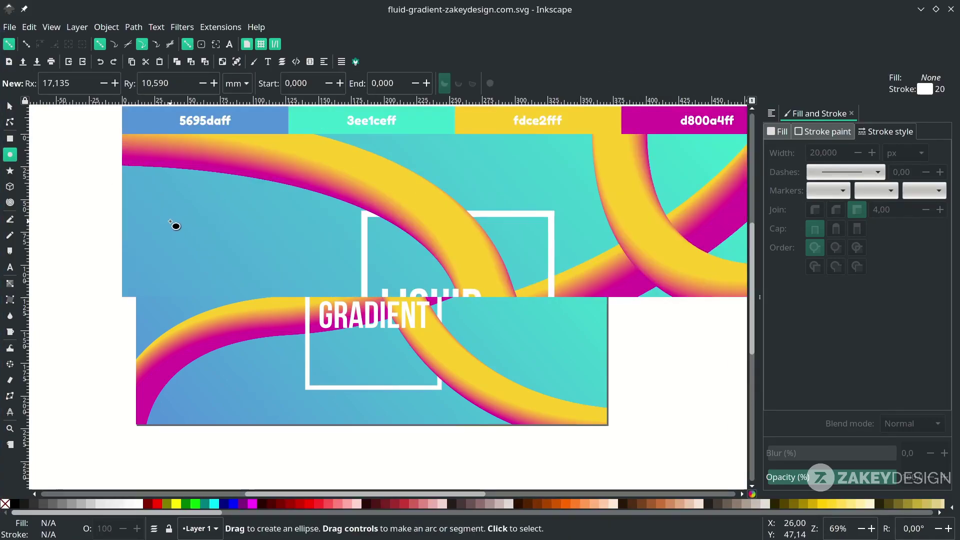
pyautogui.moveTo(170, 216); pyautogui.dragTo(175, 220)
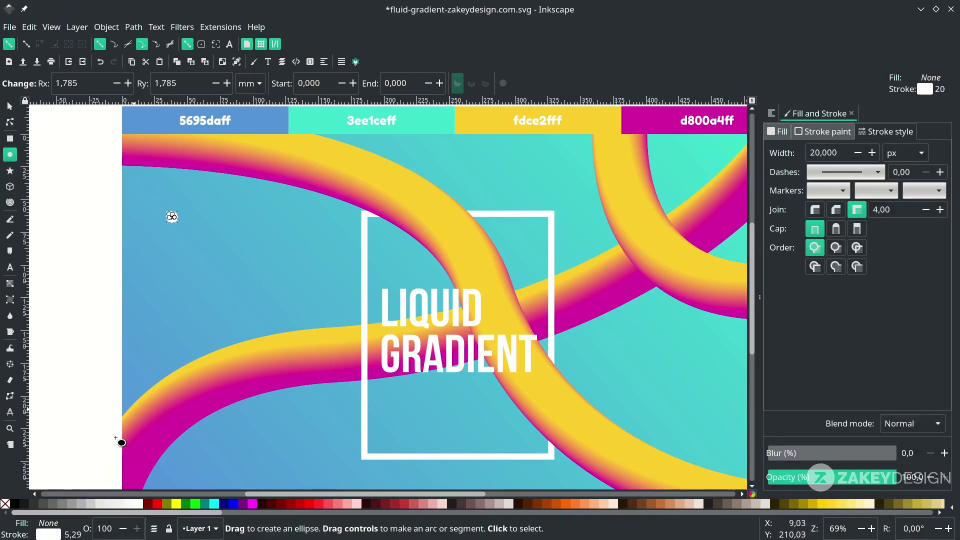
pyautogui.rightClick(47, 521)
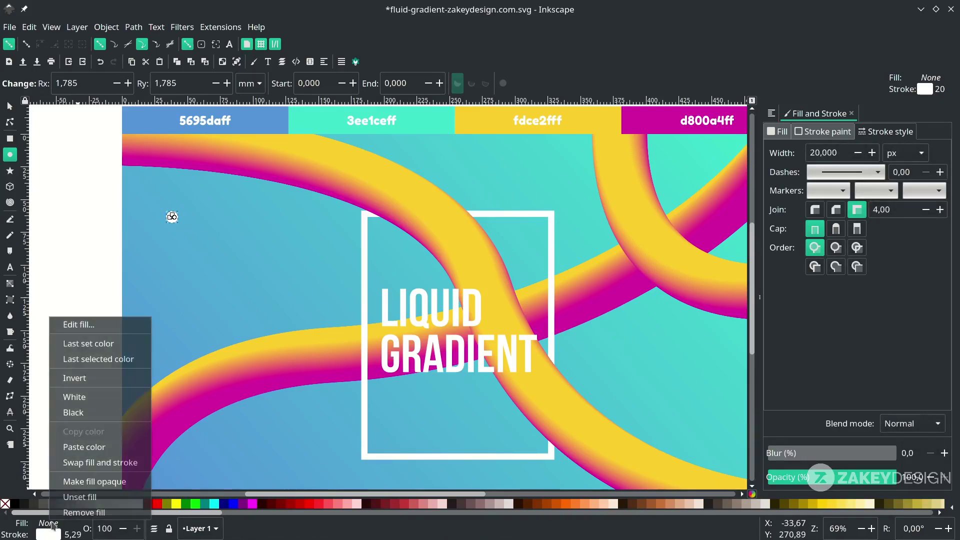
pyautogui.click(95, 461)
pyautogui.press('s')
# Duplicate the small circle, place the copy level to its right about 155 px overall, and convert both circles to paths.
pyautogui.scroll(1, 172, 215)
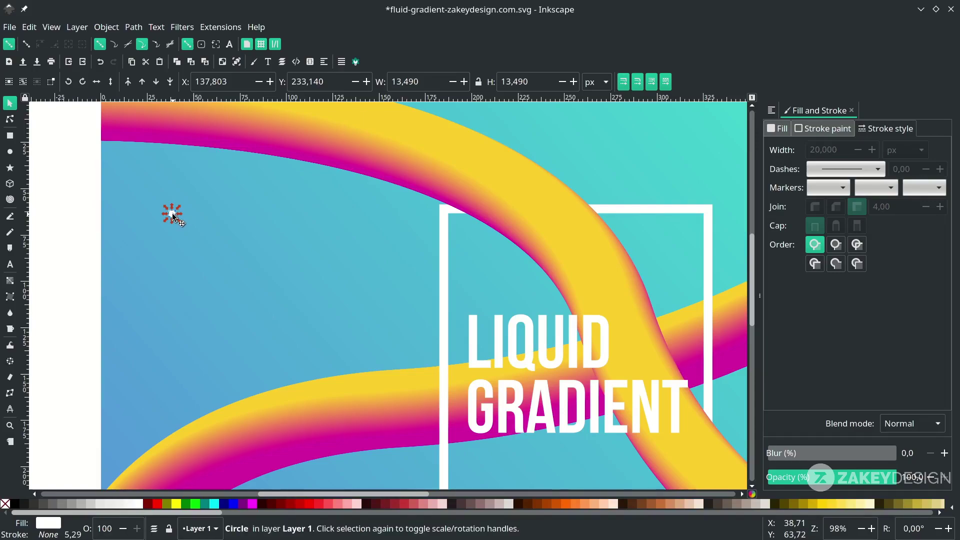
pyautogui.hotkey('ctrl', 'd')
pyautogui.moveTo(172, 213); pyautogui.dragTo(243, 216)
pyautogui.click(92, 191)
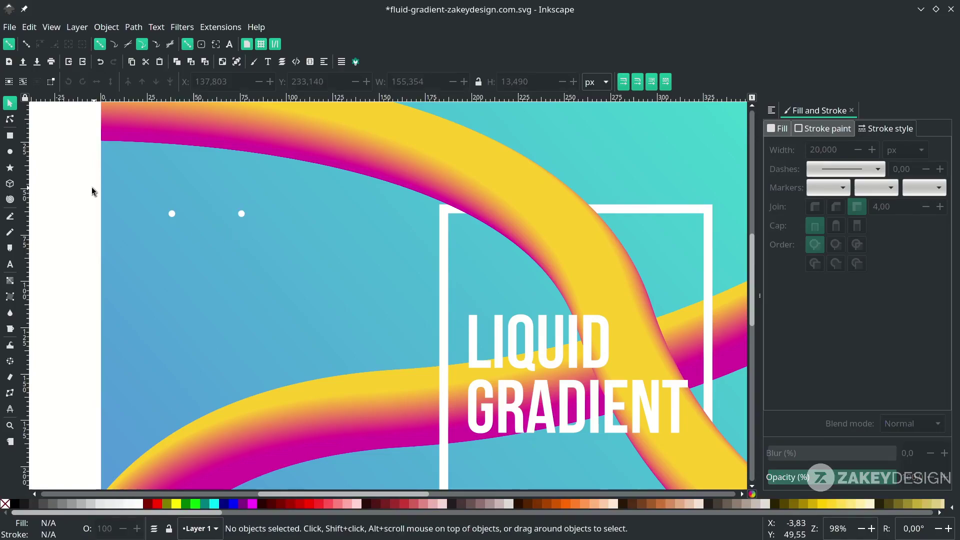
pyautogui.moveTo(79, 190); pyautogui.dragTo(326, 253)
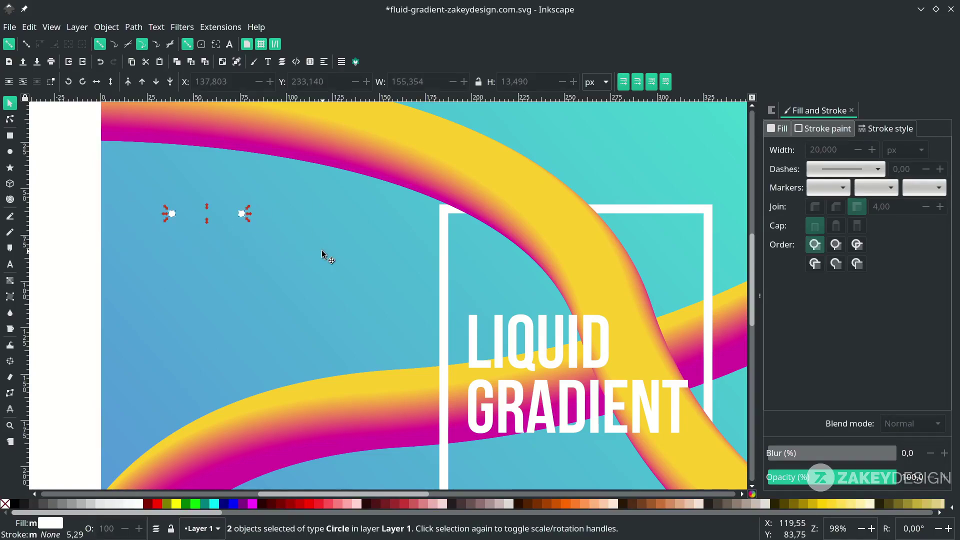
pyautogui.click(135, 29)
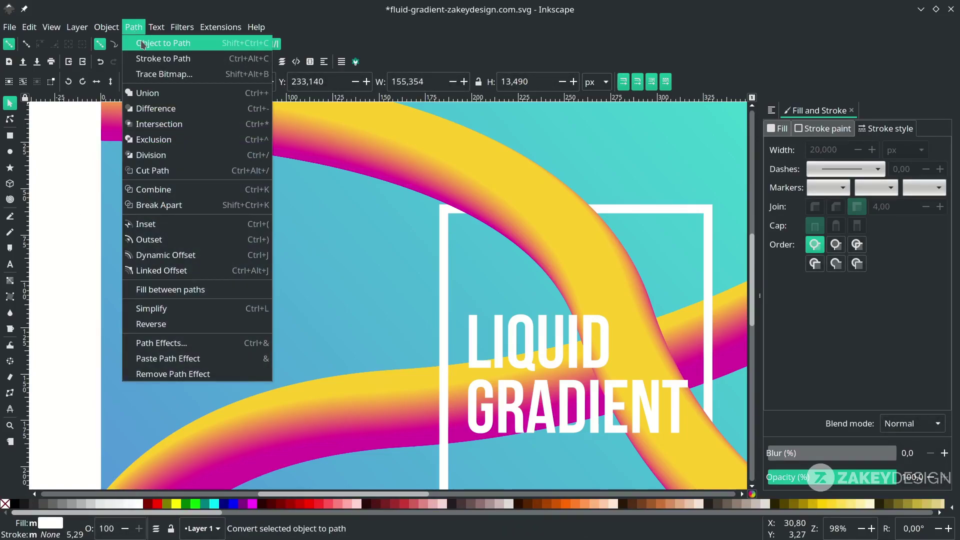
pyautogui.click(144, 44)
pyautogui.click(90, 220)
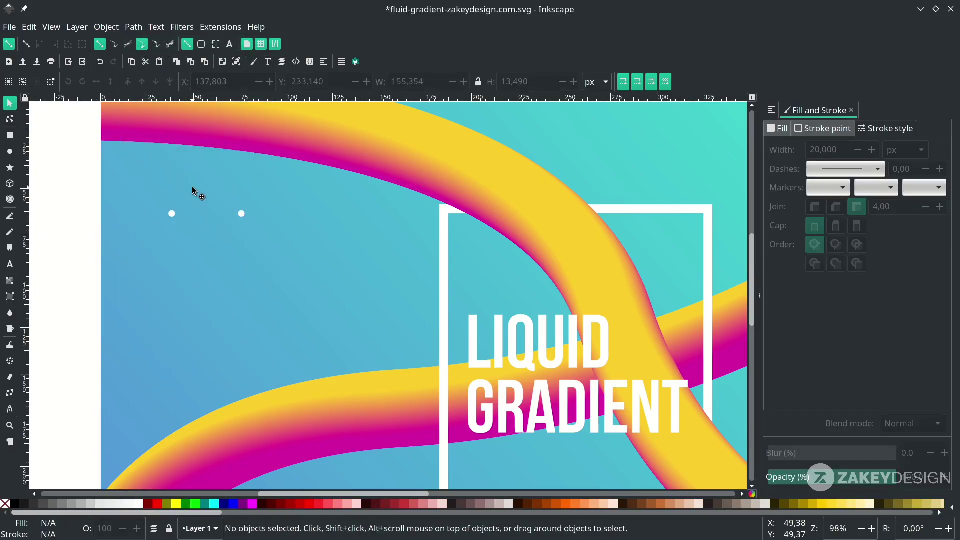
# Interpolate between the two circle paths with exponent 0, 3 steps, method 2 and duplicated endpaths.
pyautogui.click(171, 214)
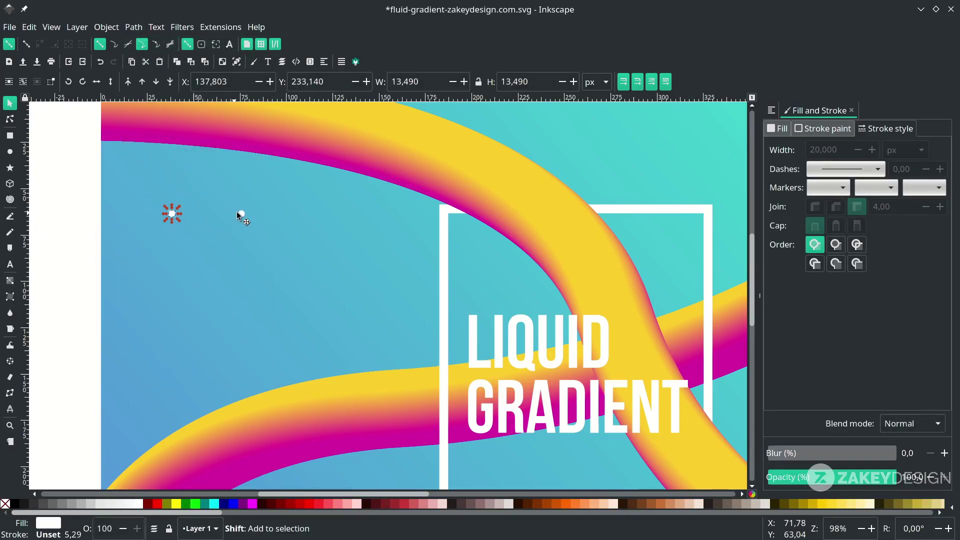
pyautogui.keyDown('shift'); pyautogui.click(241, 214); pyautogui.keyUp('shift')
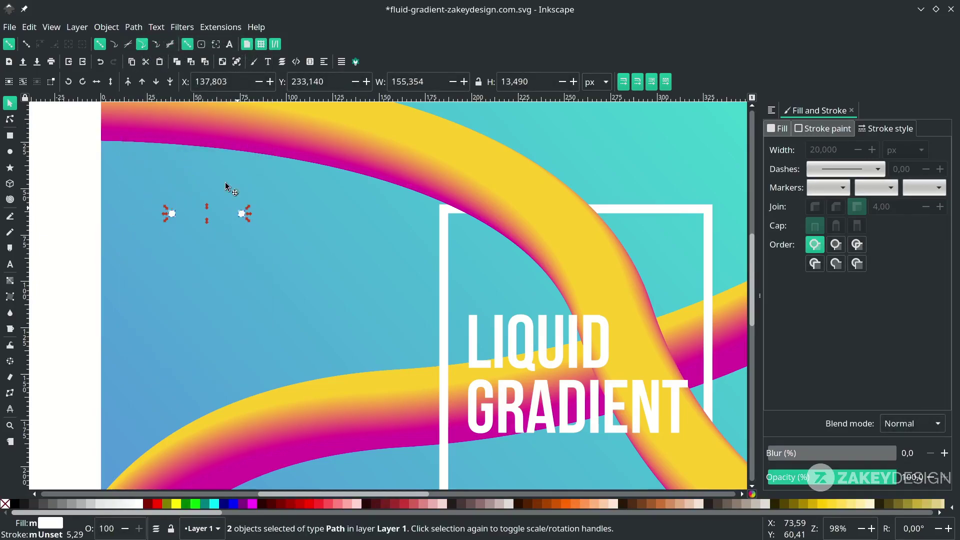
pyautogui.click(222, 27)
pyautogui.moveTo(300, 155)
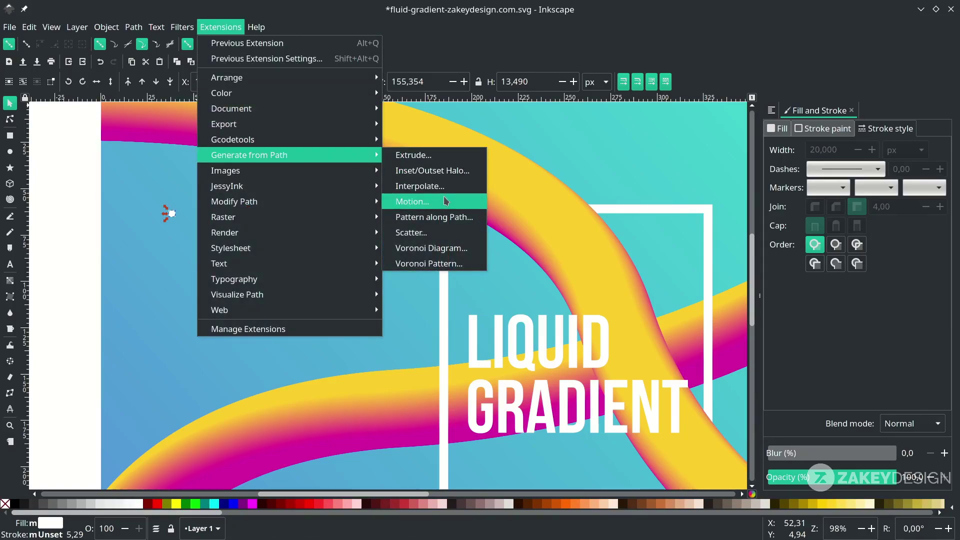
pyautogui.click(440, 186)
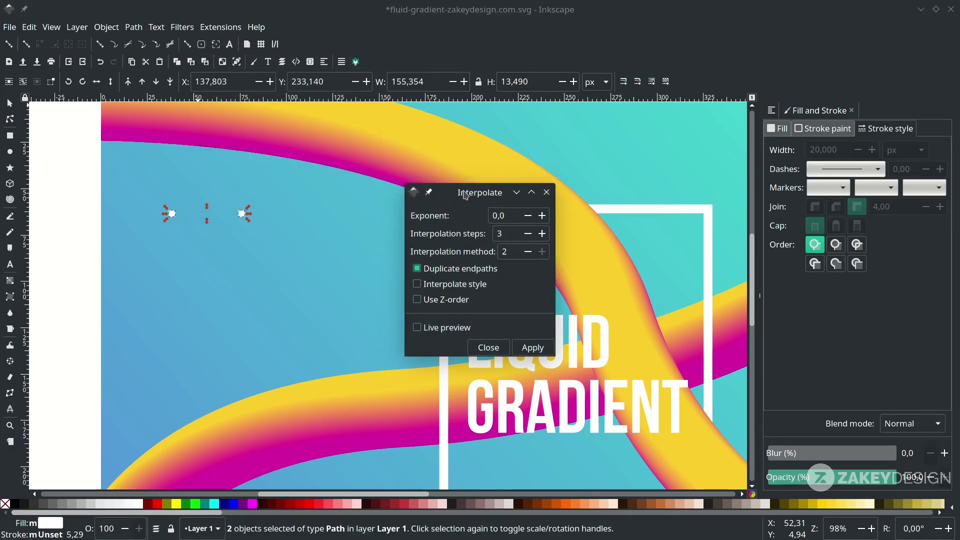
pyautogui.moveTo(465, 195); pyautogui.dragTo(611, 175)
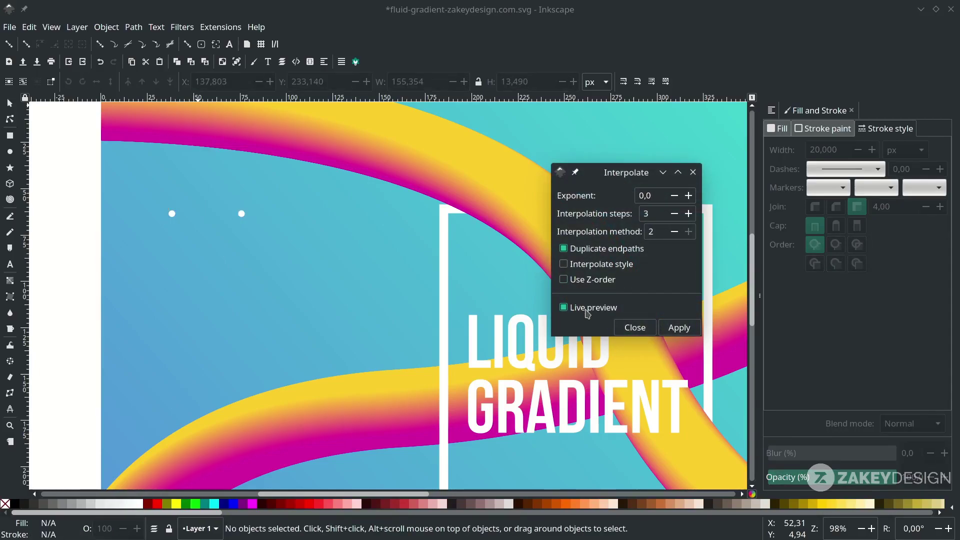
pyautogui.click(680, 328)
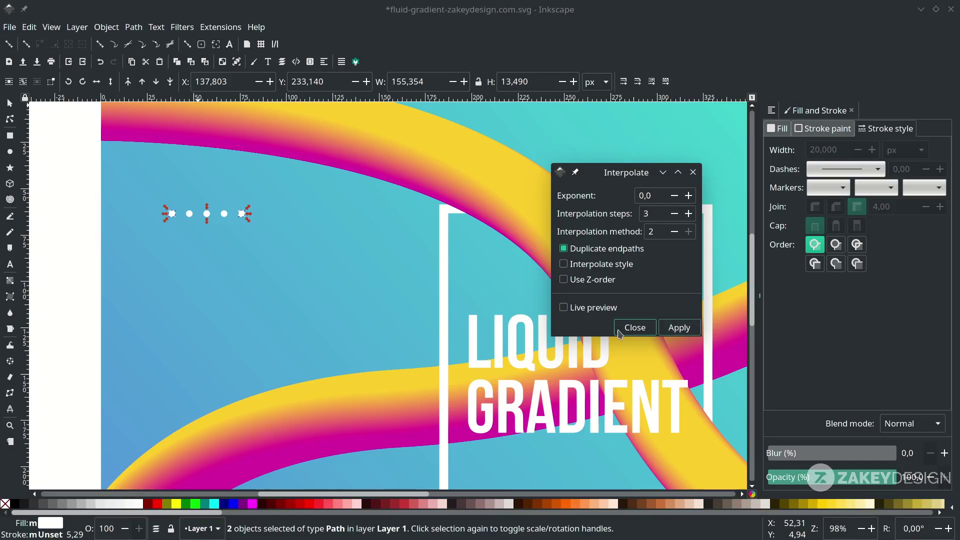
pyautogui.click(640, 329)
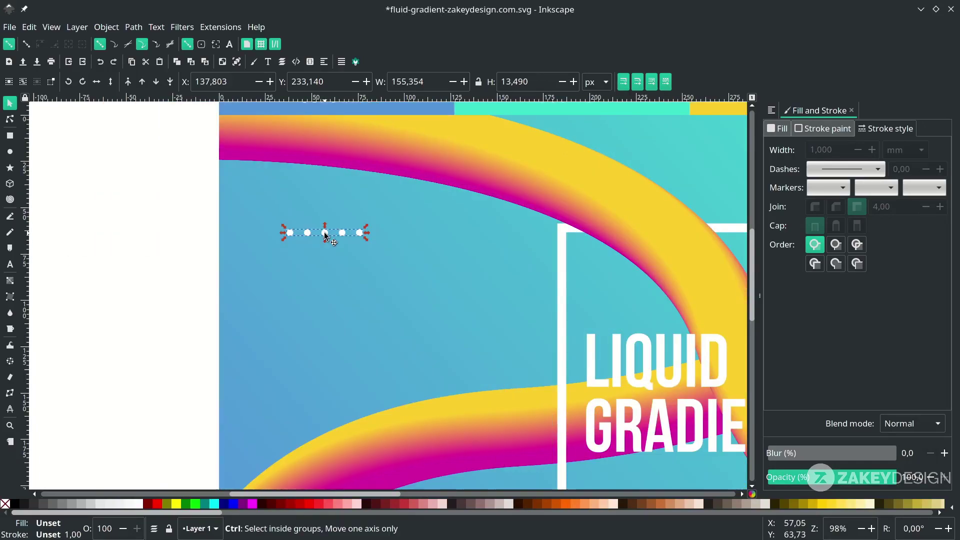
# Duplicate the row of five dots and spread the copies over the design.
pyautogui.click(325, 233)
pyautogui.hotkey('ctrl', 'd')
pyautogui.scroll(-2, 342, 231)
pyautogui.moveTo(361, 130); pyautogui.dragTo(409, 183)
pyautogui.hotkey('ctrl', 'd')
pyautogui.scroll(2, 578, 274)
pyautogui.hotkey('ctrl', 'd')
# Place a staggered double row of dots between the two left ribbons and flip it vertically.
pyautogui.press('%')
pyautogui.keyDown('shift'); pyautogui.click(559, 271); pyautogui.keyUp('shift')
pyautogui.scroll(-2, 542, 272)
pyautogui.scroll(2, 540, 294)
pyautogui.moveTo(248, 225); pyautogui.dragTo(248, 226)
pyautogui.click(111, 82)
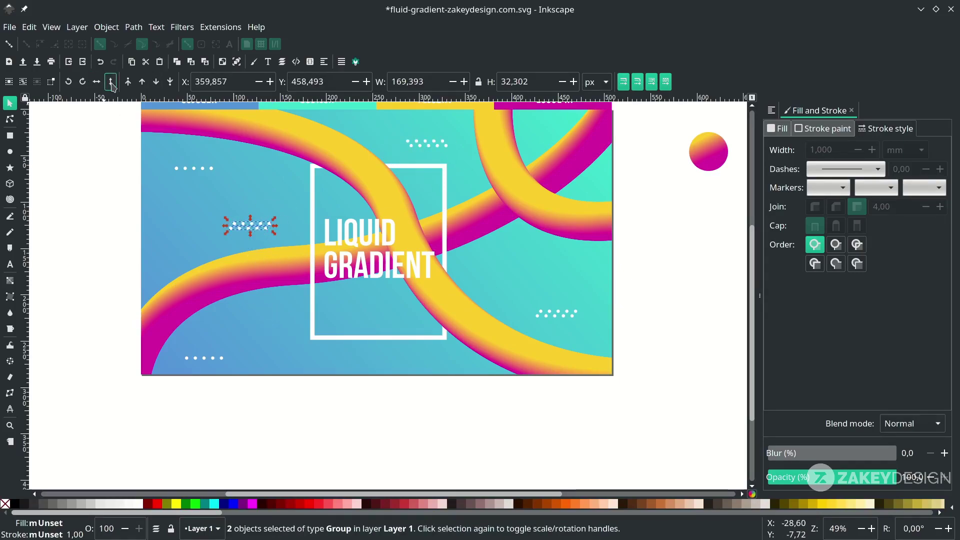
# Duplicate the lower-left dot row, move the copy near the page's left edge and rotate it upright.
pyautogui.hscroll(-2, 200, 280)
pyautogui.click(253, 358)
pyautogui.hotkey('ctrl', 'd')
pyautogui.moveTo(254, 358); pyautogui.dragTo(234, 237)
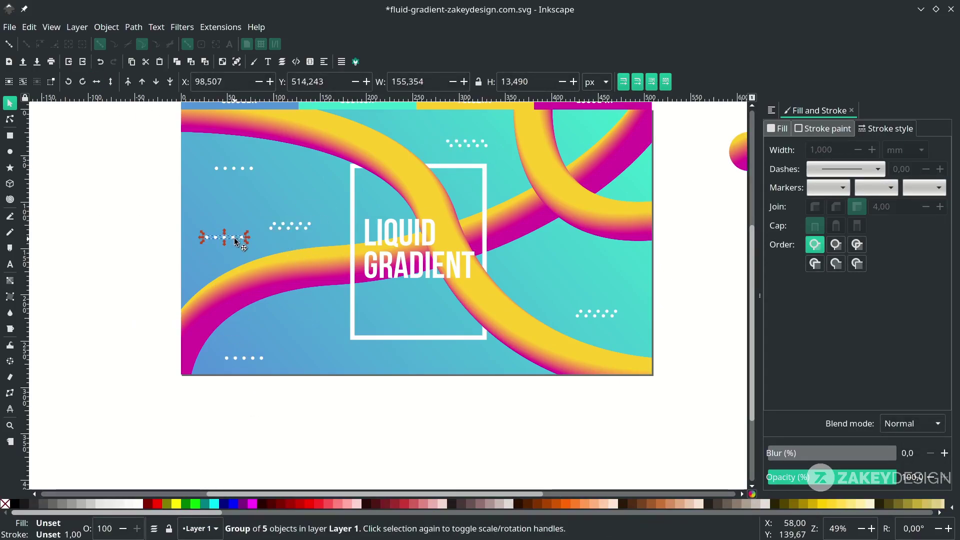
pyautogui.click(234, 238)
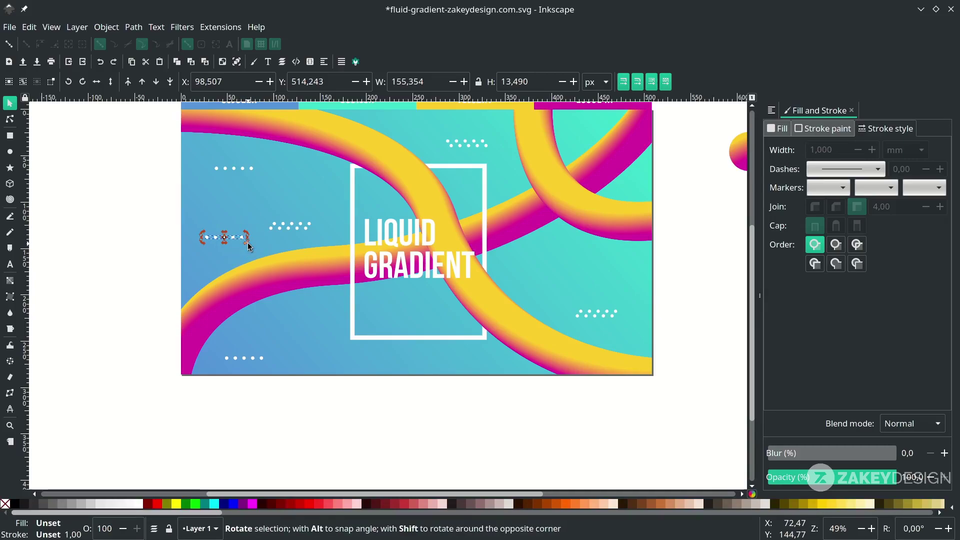
pyautogui.moveTo(246, 245); pyautogui.dragTo(208, 271)
pyautogui.press('Escape')
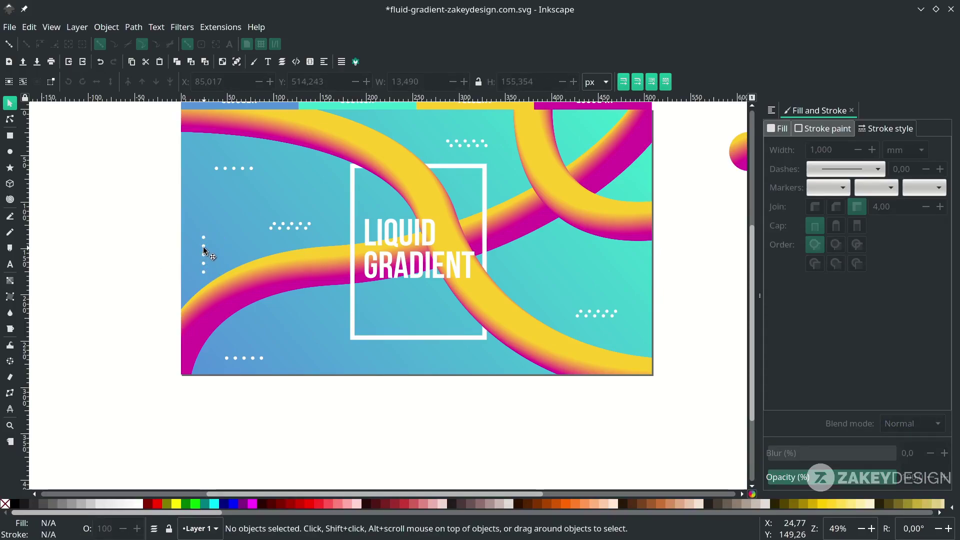
# Place upright dot rows in the page's upper-left and lower-right corners and save the file.
pyautogui.scroll(2, 204, 260)
pyautogui.moveTo(204, 280); pyautogui.dragTo(646, 397)
pyautogui.press('Escape')
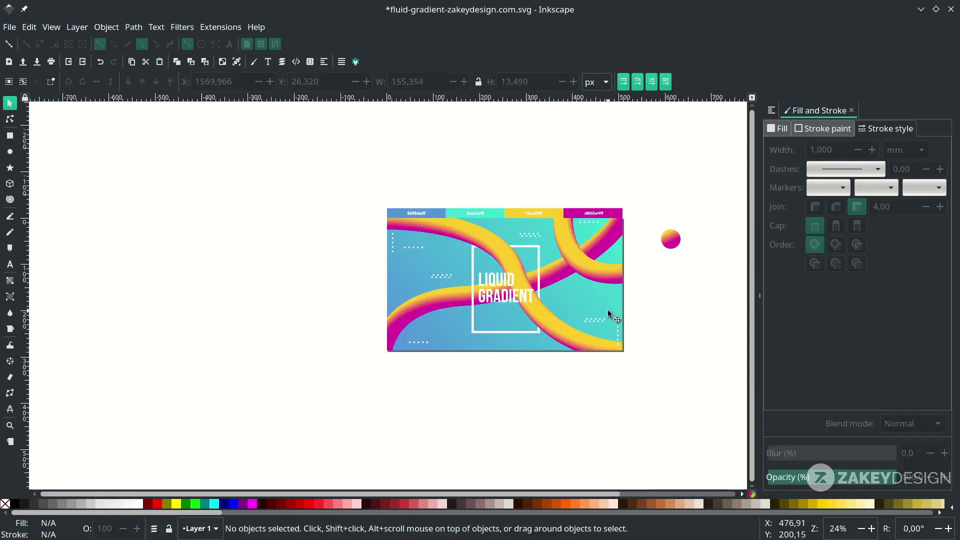
pyautogui.hscroll(1, 609, 314)
pyautogui.click(373, 248)
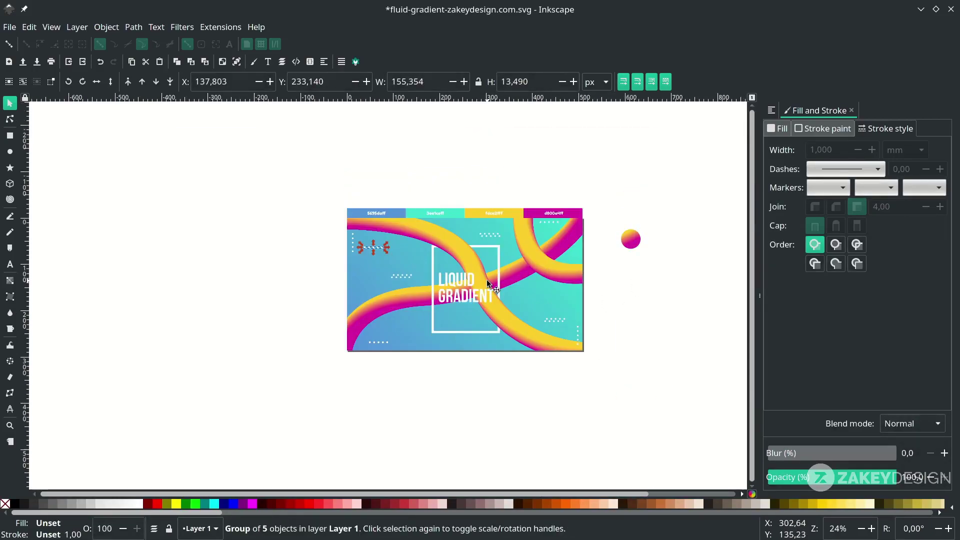
pyautogui.hotkey('ctrl', 'z')
pyautogui.scroll(1, 487, 278)
pyautogui.scroll(-1, 320, 270)
pyautogui.scroll(1, 661, 312)
pyautogui.hotkey('ctrl', 's')
pyautogui.hscroll(1, 661, 312)
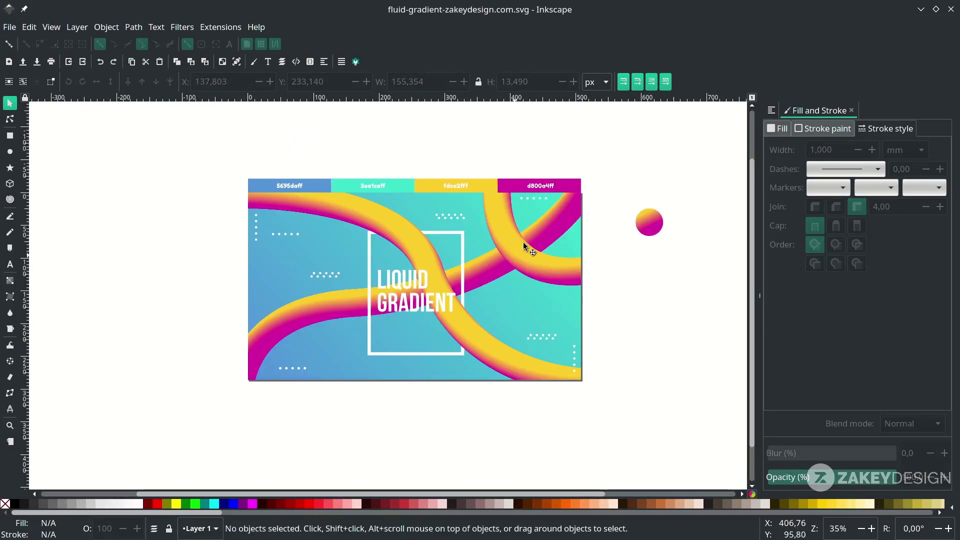
# Draw a white unfilled ring in the left blue area and place a smaller copy about 49 px wide inside the frame.
pyautogui.click(10, 152)
pyautogui.scroll(1, 272, 278)
pyautogui.moveTo(273, 254)
pyautogui.mouseDown()
pyautogui.moveTo(290, 270)
pyautogui.moveTo(532, 239)
pyautogui.mouseUp()
pyautogui.rightClick(50, 525)
pyautogui.click(90, 468)
pyautogui.hotkey('ctrl', 'd')
pyautogui.moveTo(539, 246); pyautogui.dragTo(535, 242)
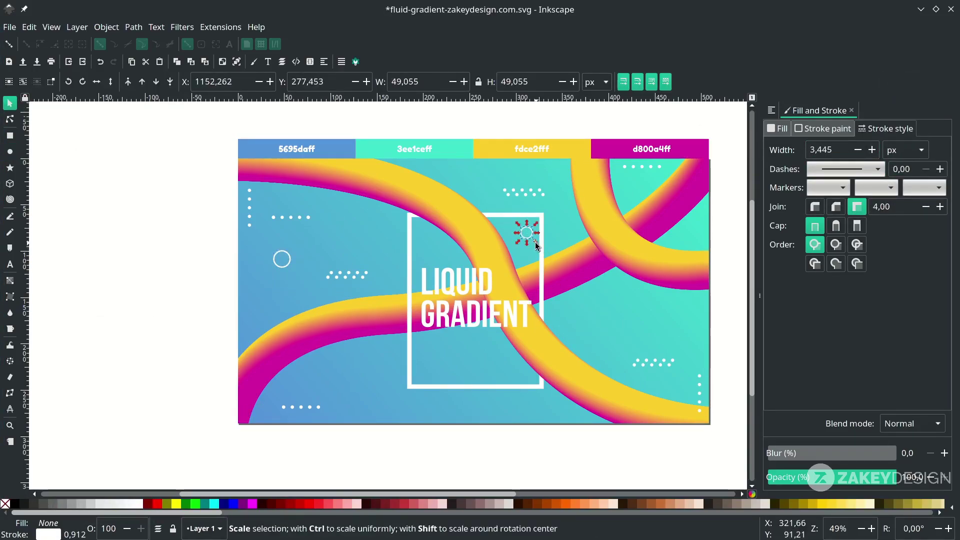
# Set the ring outlines' stroke widths to 5 px and 7 px.
pyautogui.write('5')
pyautogui.press('Return')
pyautogui.moveTo(836, 150); pyautogui.dragTo(770, 144)
pyautogui.click(529, 238)
pyautogui.write('7')
pyautogui.press('Return')
# Scatter ring copies around the ribbons, with a scaled-down one below the frame and another at its lower left.
pyautogui.moveTo(528, 238)
pyautogui.mouseDown()
pyautogui.moveTo(552, 176)
pyautogui.moveTo(529, 411)
pyautogui.mouseUp()
pyautogui.hotkey('ctrl', 'd')
pyautogui.moveTo(536, 415); pyautogui.dragTo(532, 412)
pyautogui.click(651, 320)
pyautogui.hotkey('ctrl', 'd')
pyautogui.moveTo(652, 320); pyautogui.dragTo(373, 369)
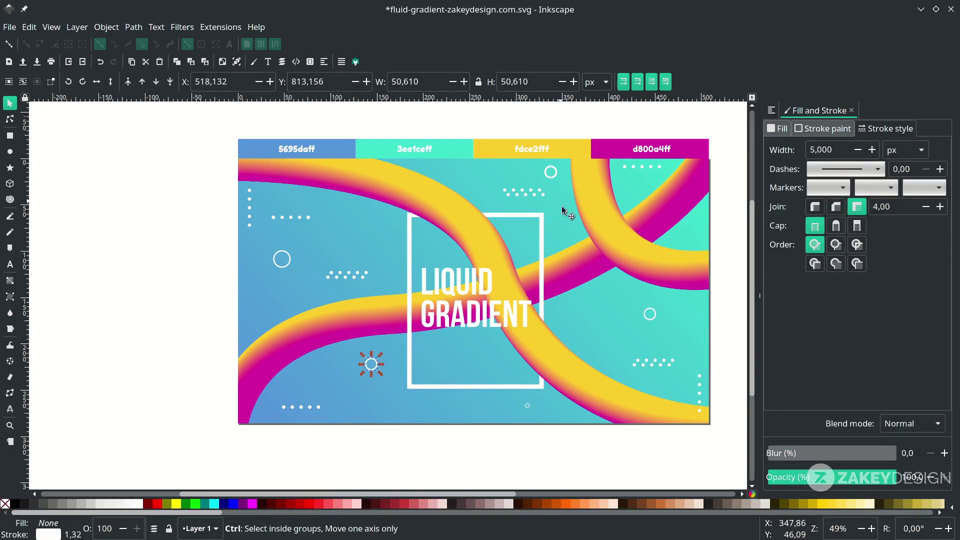
# Add ring copies to the right of the title and inside the frame's upper-right corner, and save the file.
pyautogui.moveTo(573, 331); pyautogui.dragTo(572, 326)
pyautogui.scroll(1, 529, 426)
pyautogui.click(311, 336)
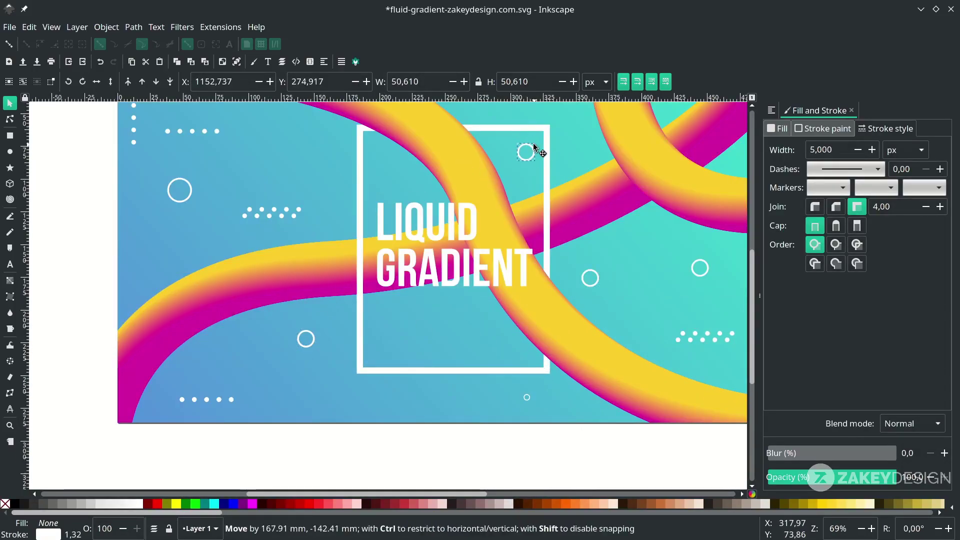
pyautogui.moveTo(533, 145); pyautogui.dragTo(531, 142)
pyautogui.scroll(-2, 361, 322)
pyautogui.click(480, 302)
pyautogui.hotkey('ctrl', 's')
# Add the text XXX in Raleway to the right of the frame.
pyautogui.press('t')
pyautogui.click(503, 314)
pyautogui.write('XXXRaleway')
pyautogui.press('Return')
pyautogui.click(182, 81)
pyautogui.click(146, 365)
# Place copies of the XXX text to the left of the frame and inside its lower-left corner.
pyautogui.click(10, 103)
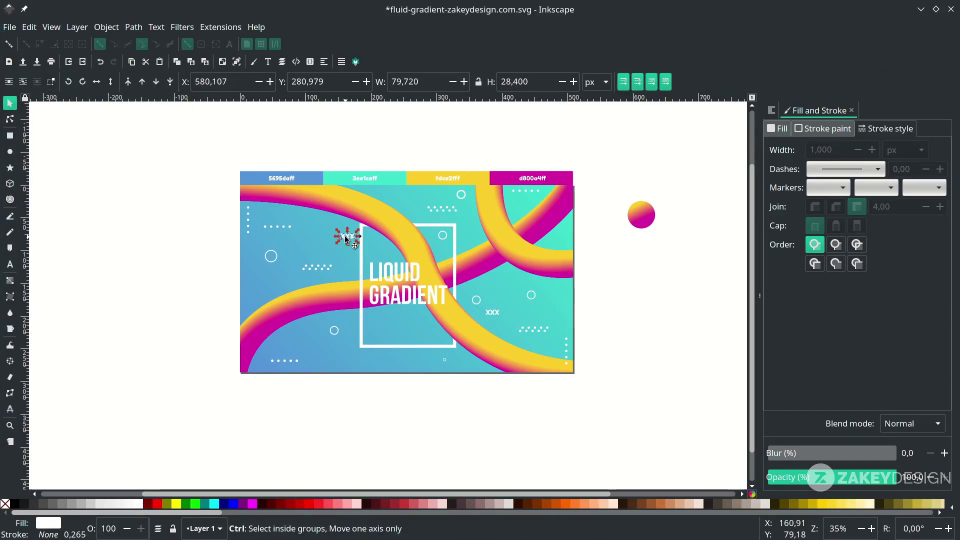
pyautogui.click(476, 299)
pyautogui.press('Escape')
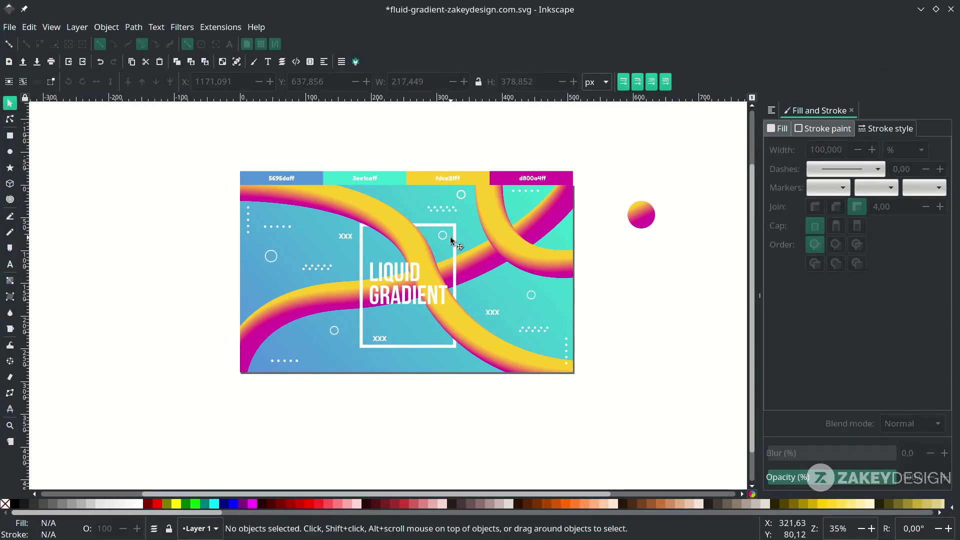